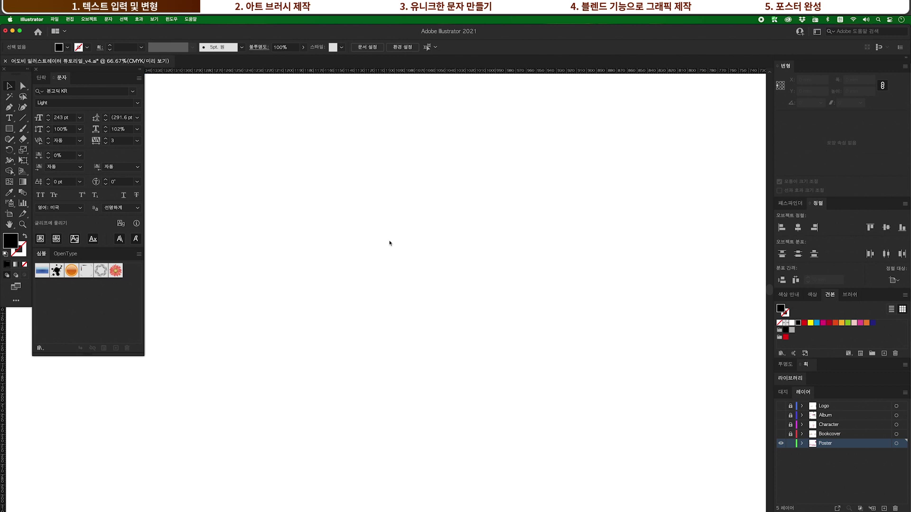
Create an area text frame on the empty canvas and enter "플렉스".
drag(9, 118, 50, 121)
drag(233, 203, 637, 419)
text(플렉스)
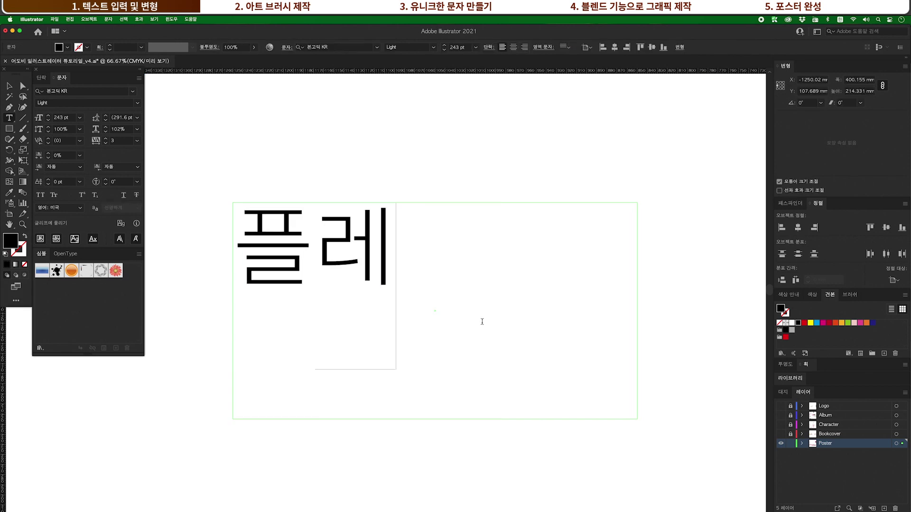
Set the font weight of the "플렉스" text to Medium.
drag(482, 322, 259, 260)
click(138, 103)
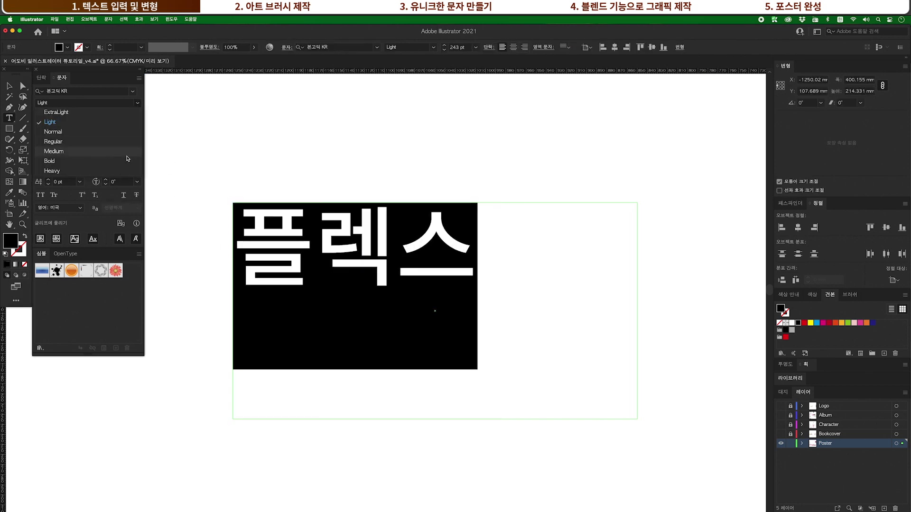
click(127, 151)
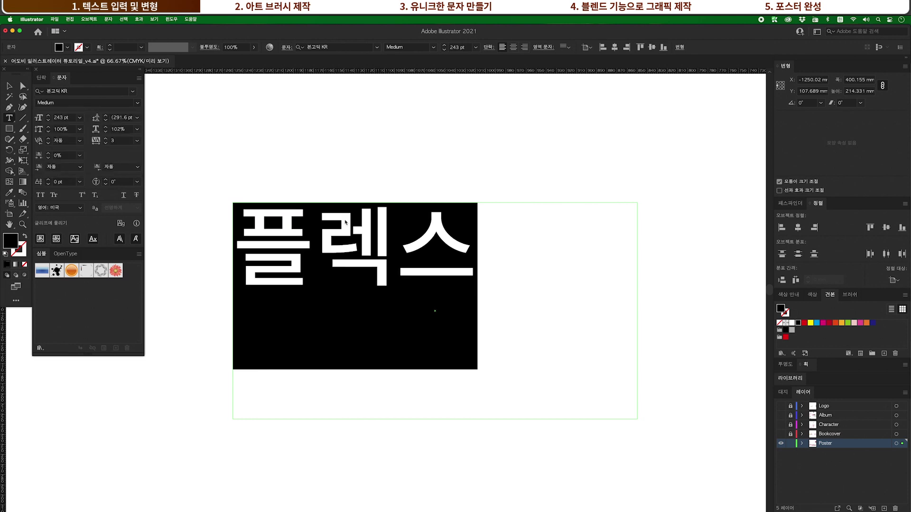
click(468, 247)
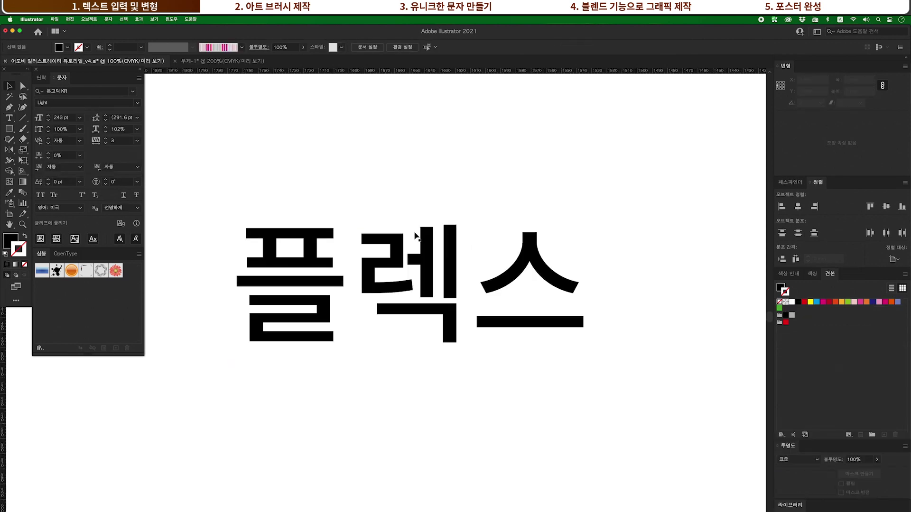
Convert the "플렉스" text to outlines and switch the artwork to outline view.
click(398, 257)
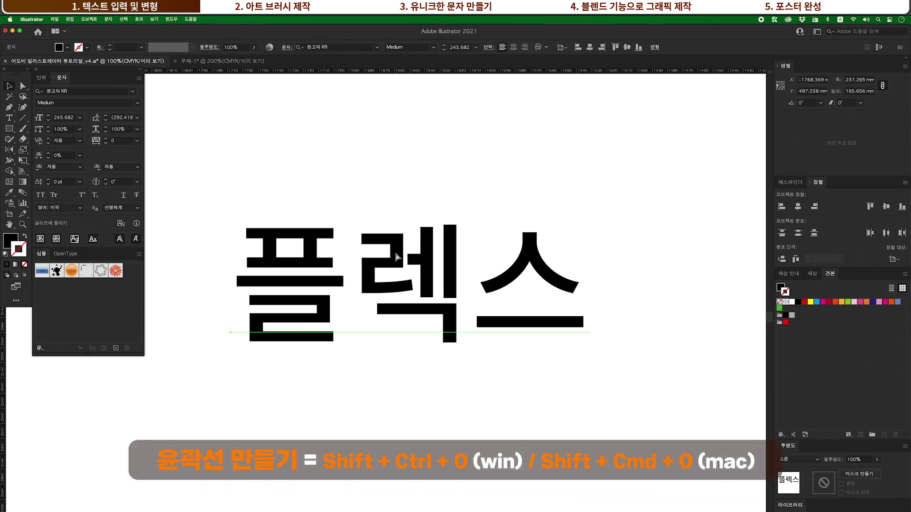
key(shift+super+o)
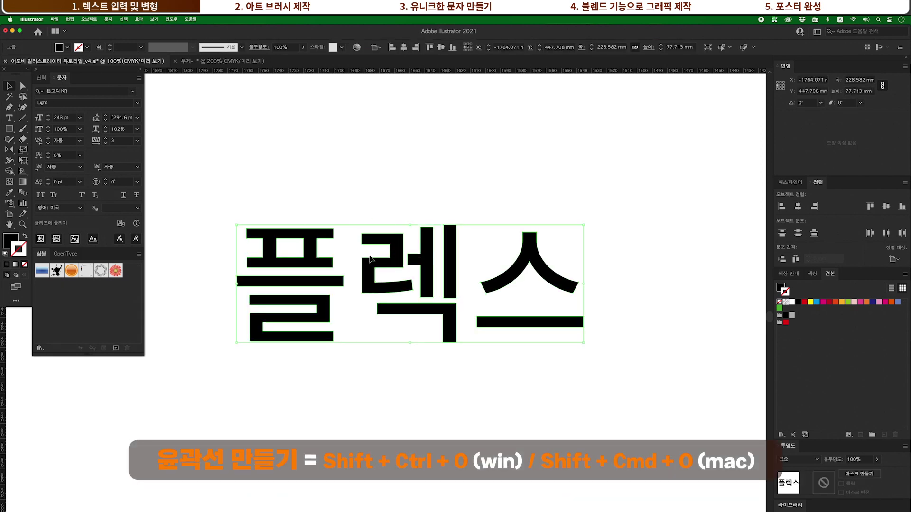
click(354, 212)
key(super+y)
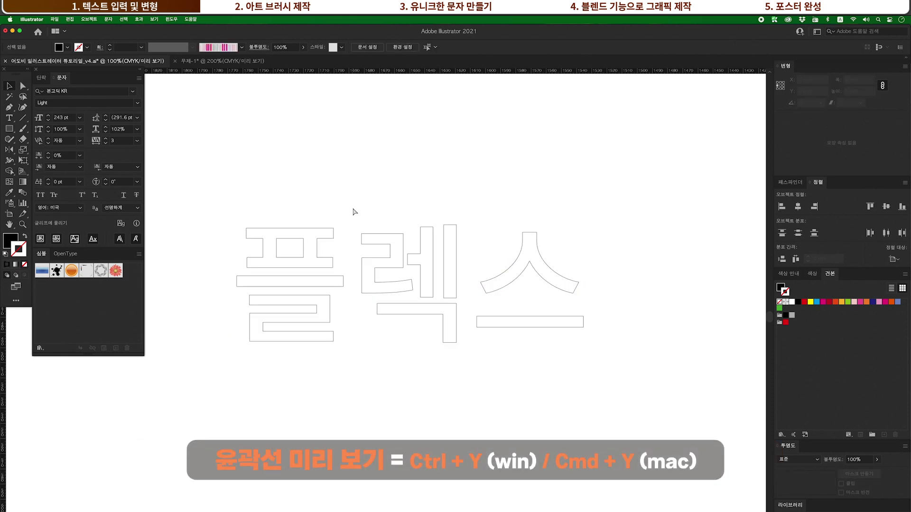
With Direct Selection, delete the short end segments of the upper and lower bars of the ㅍ in the first syllable.
drag(287, 226, 380, 336)
drag(267, 266, 354, 350)
key(a)
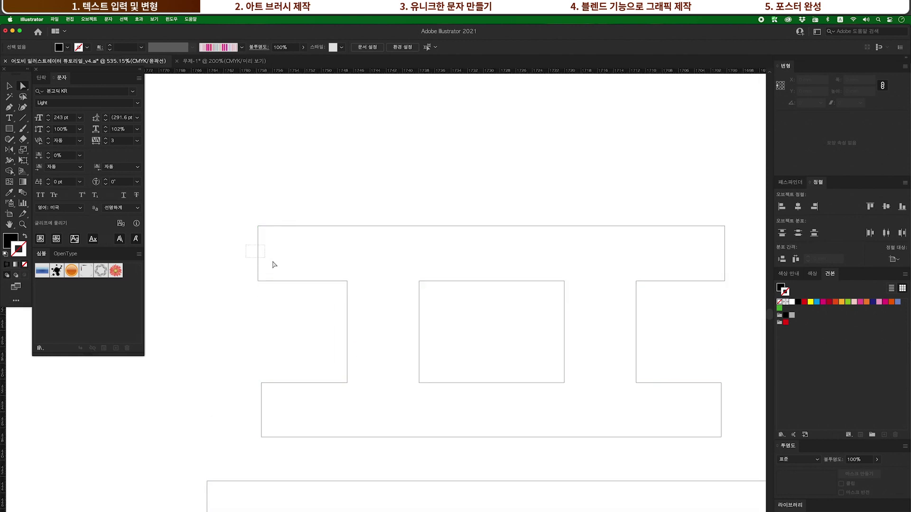
key(Delete)
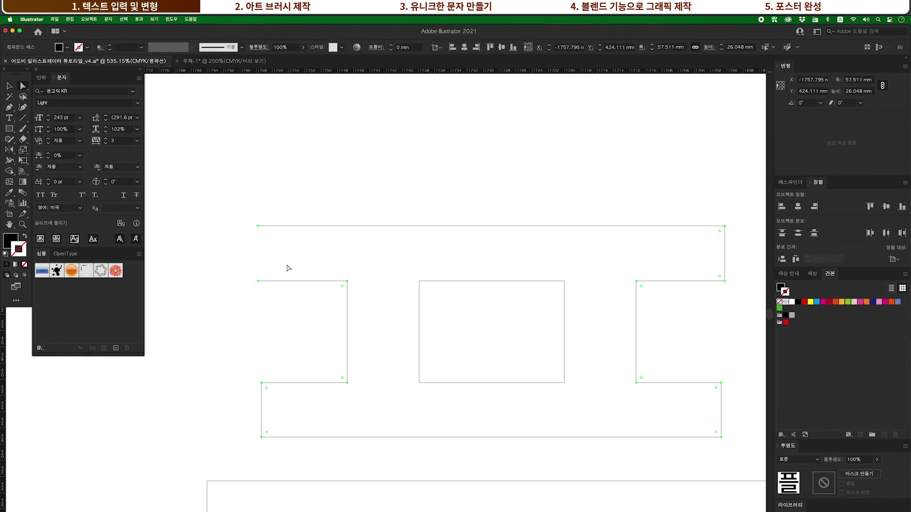
scroll(415, 302, down, 3)
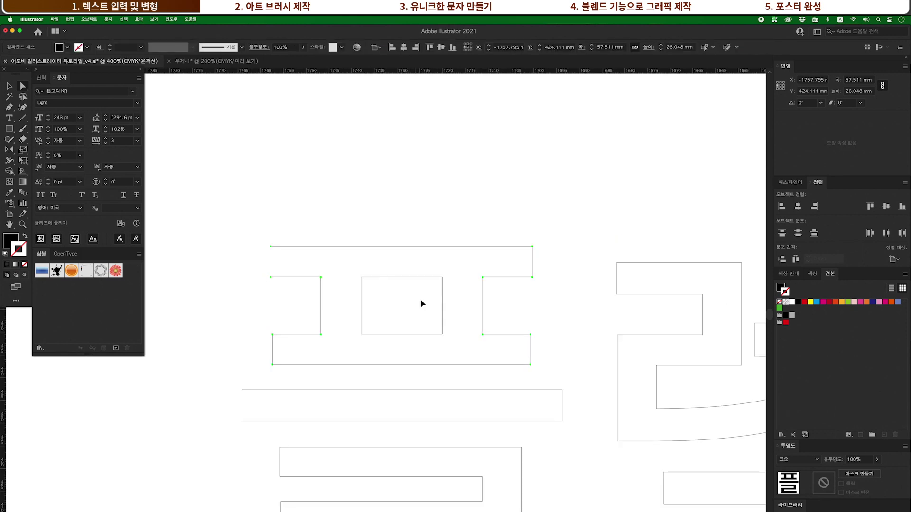
click(532, 264)
drag(545, 344, 268, 356)
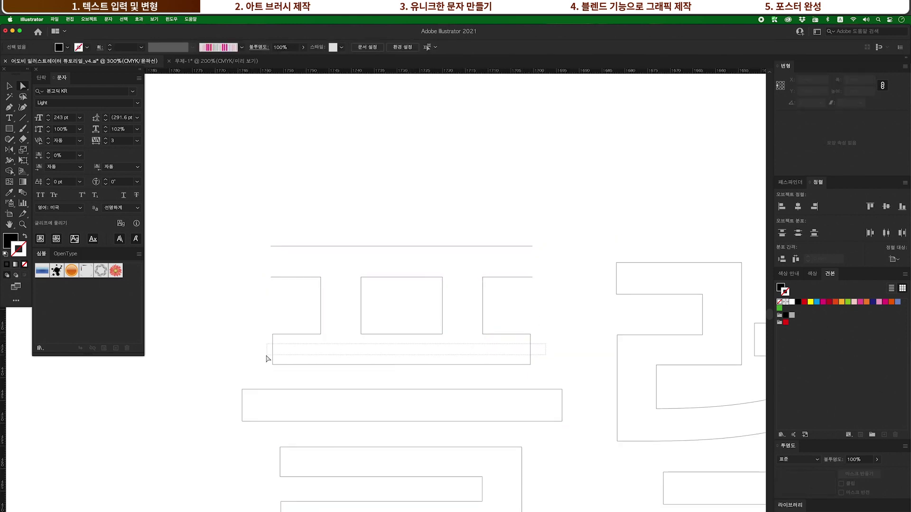
key(Delete)
Delete the short end segments of the horizontal ㅡ bar and the ㄹ in the first syllable.
drag(620, 380, 204, 342)
key(Delete)
drag(549, 391, 532, 338)
drag(242, 339, 296, 350)
key(Delete)
drag(529, 455, 499, 448)
key(Delete)
click(535, 406)
Delete the short end segments of the ㄹ and the vertical ㅔ strokes in the second syllable.
drag(539, 310, 412, 368)
drag(453, 213, 487, 222)
key(Delete)
drag(632, 349, 612, 353)
key(Delete)
click(662, 164)
drag(662, 167, 450, 192)
key(Delete)
drag(513, 159, 552, 340)
key(Delete)
click(558, 399)
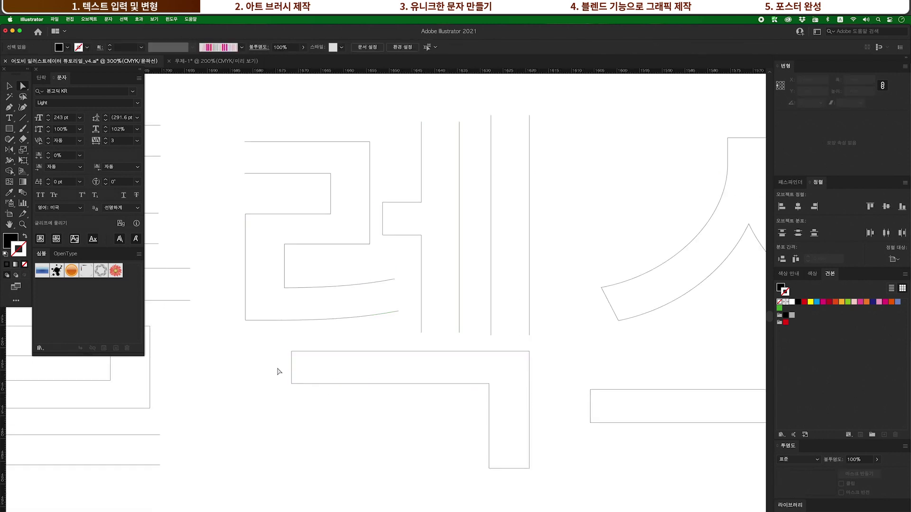
Delete the two short end segments of the ㄱ at the base of the second syllable.
drag(305, 371, 307, 371)
key(Delete)
drag(513, 481, 502, 458)
key(Delete)
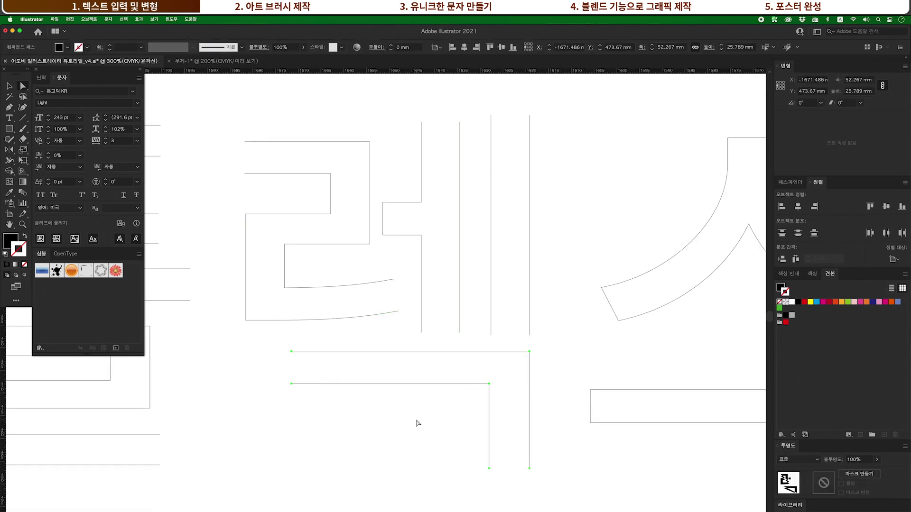
click(416, 422)
Select all the opened letter paths and swap fill and stroke, giving them a black stroke and no fill.
alt+super+click(411, 366)
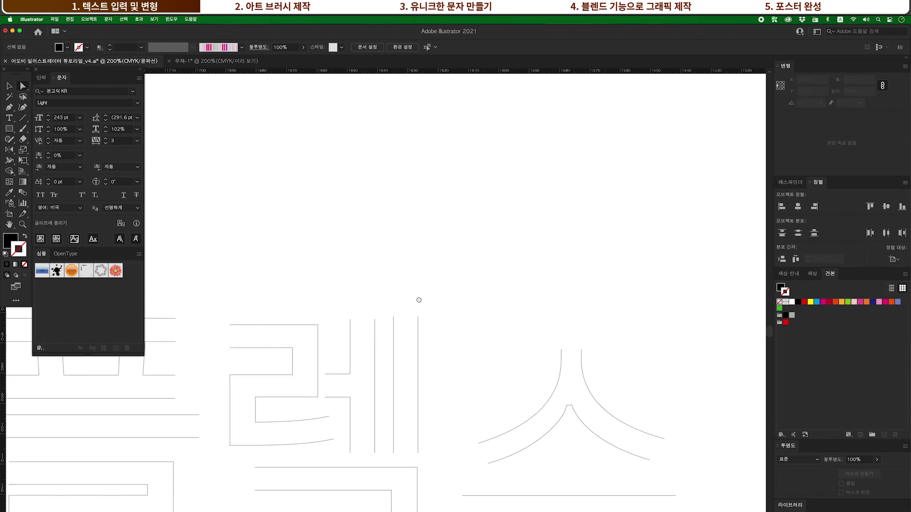
drag(482, 240, 490, 231)
alt+super+click(382, 301)
drag(383, 300, 416, 250)
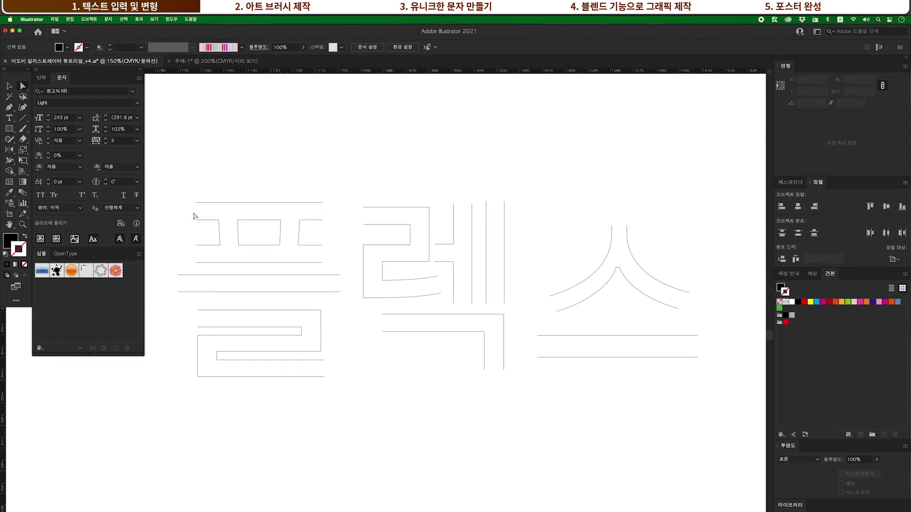
drag(205, 187, 709, 407)
click(25, 237)
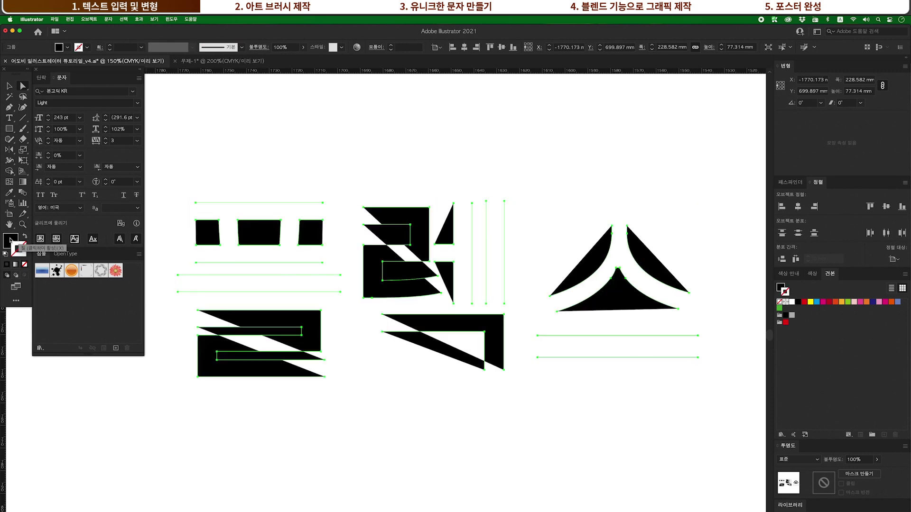
click(25, 237)
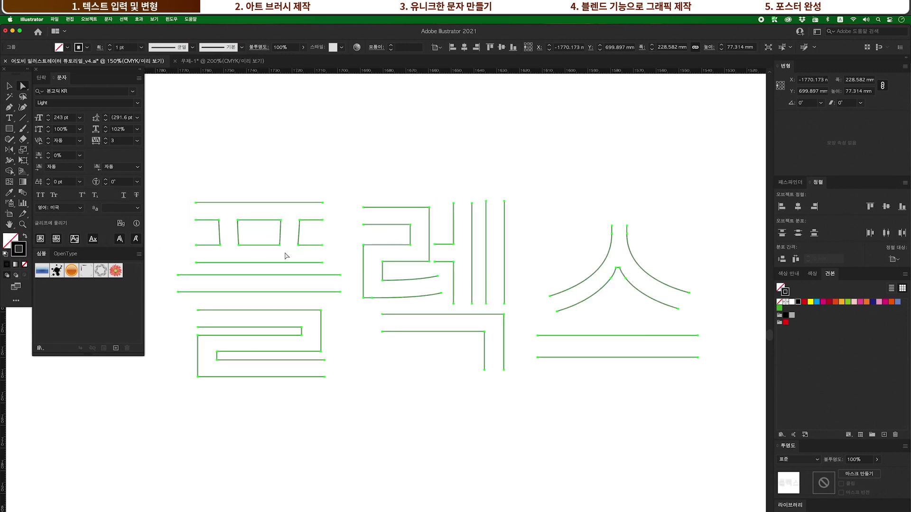
click(327, 170)
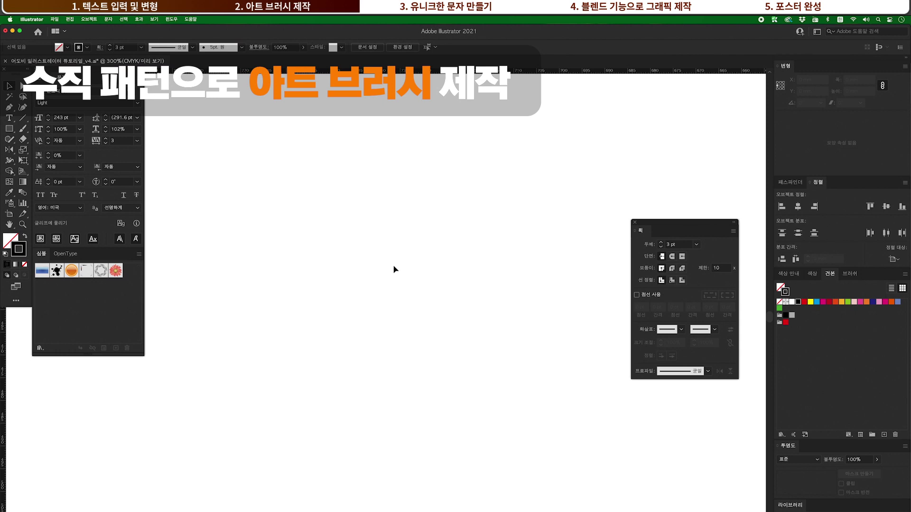
Draw a vertical line about 20 mm long with the Pen tool, using a 3 pt black stroke.
key(p)
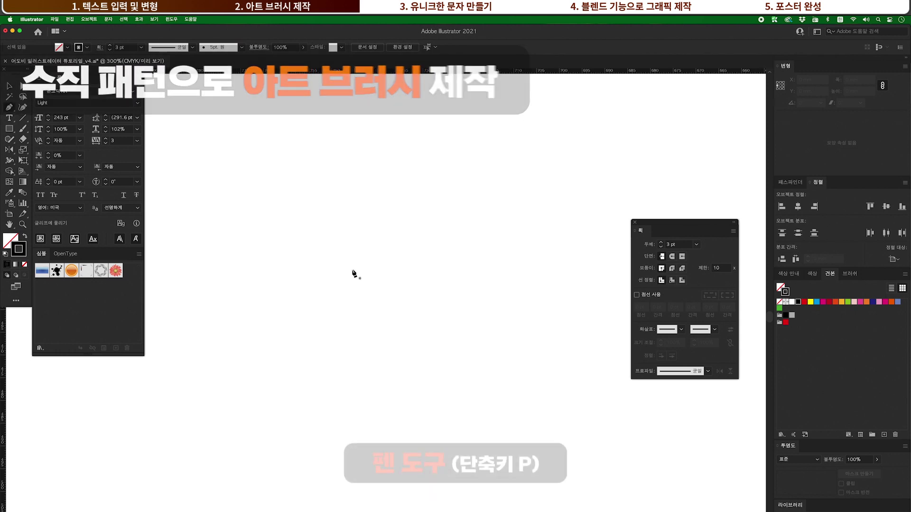
click(331, 245)
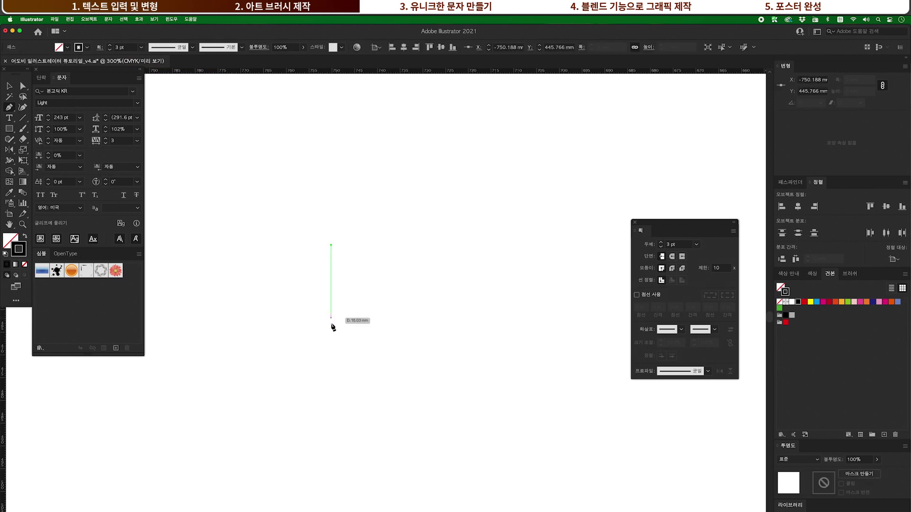
click(331, 335)
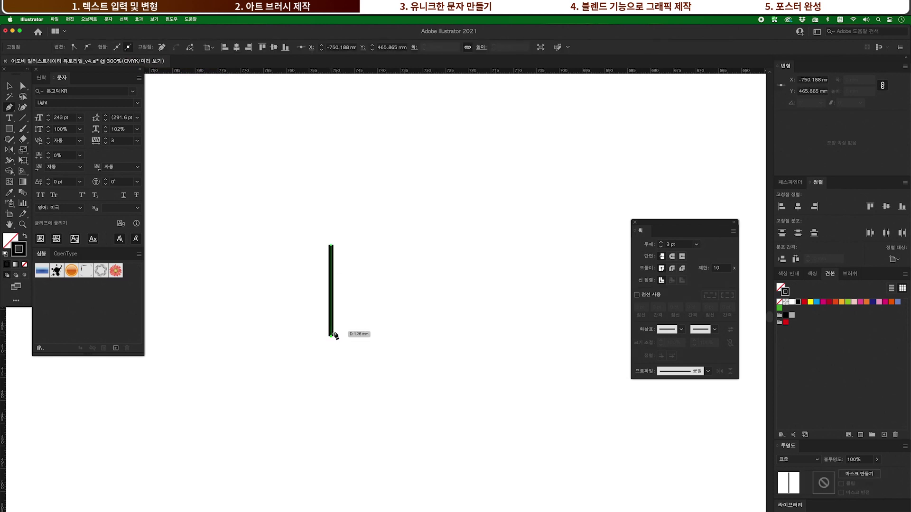
Copy the vertical line about 14 mm to the right and repeat the copy to make a row of six lines.
key(v)
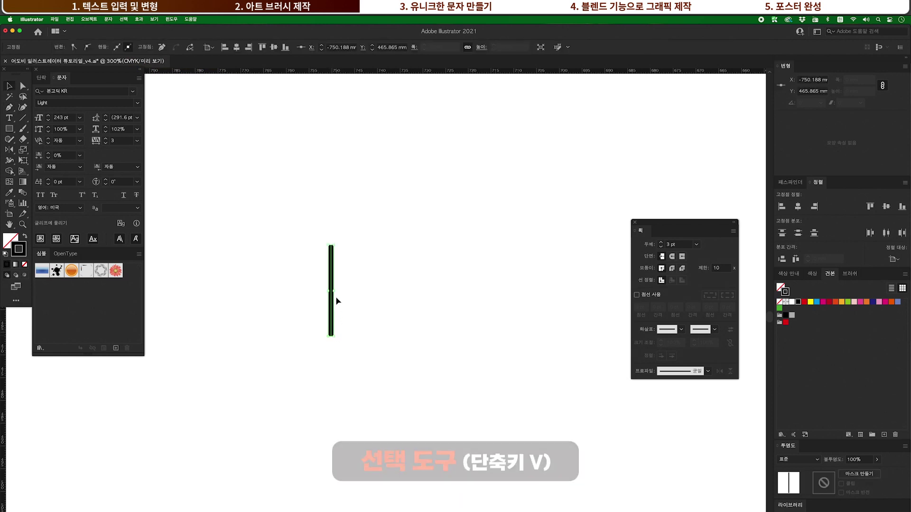
drag(332, 304, 395, 308)
scroll(393, 304, right, 5)
key(super+d)
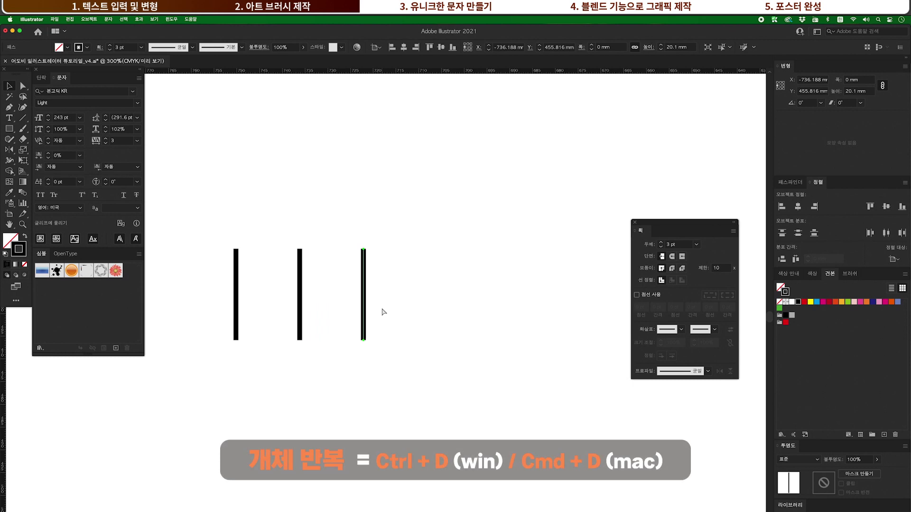
key(super+d)
key(super+d)
key(super+d)
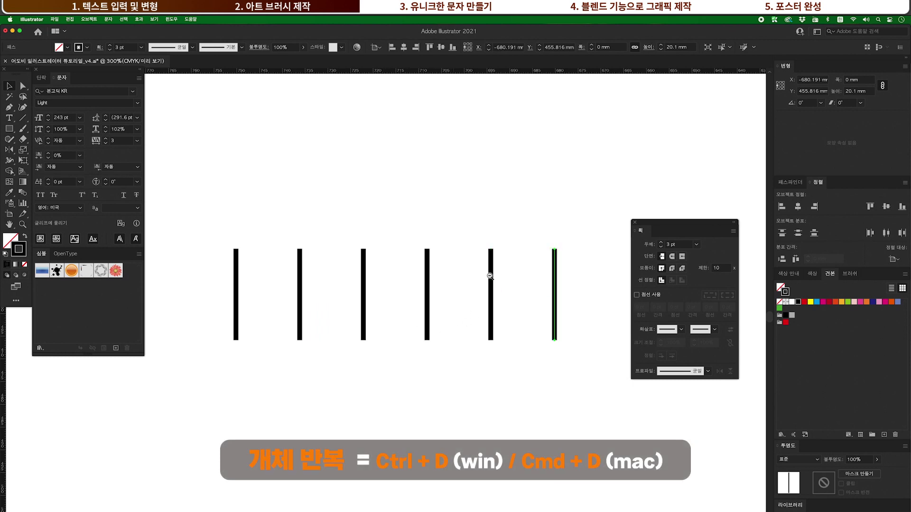
Repeat the copy five more times to extend the row to eleven evenly spaced lines.
alt+click(490, 276)
key(super+d)
key(super+d)
key(super+d)
key(super+d)
key(super+d)
drag(445, 283, 421, 270)
click(184, 114)
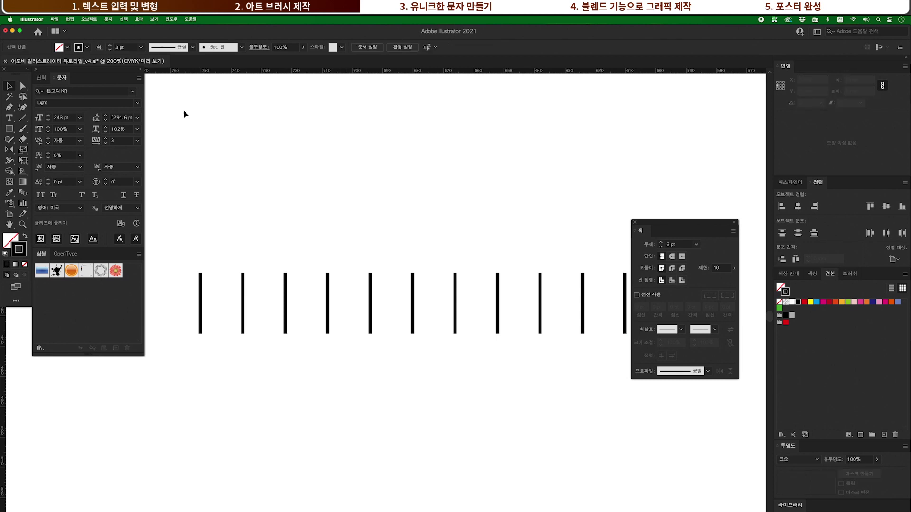
Set the stroke weight of the row's second line to 1 pt and of the fourth line to 10 pt.
click(167, 19)
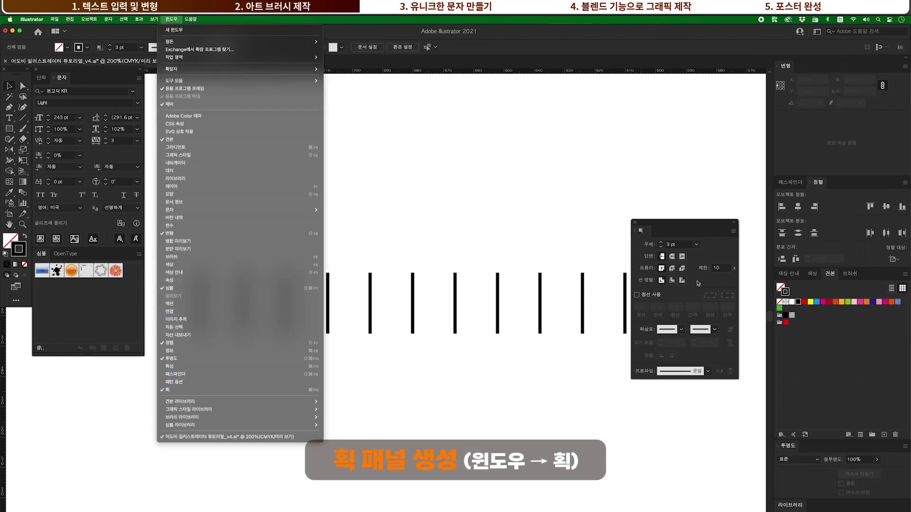
drag(655, 234, 579, 239)
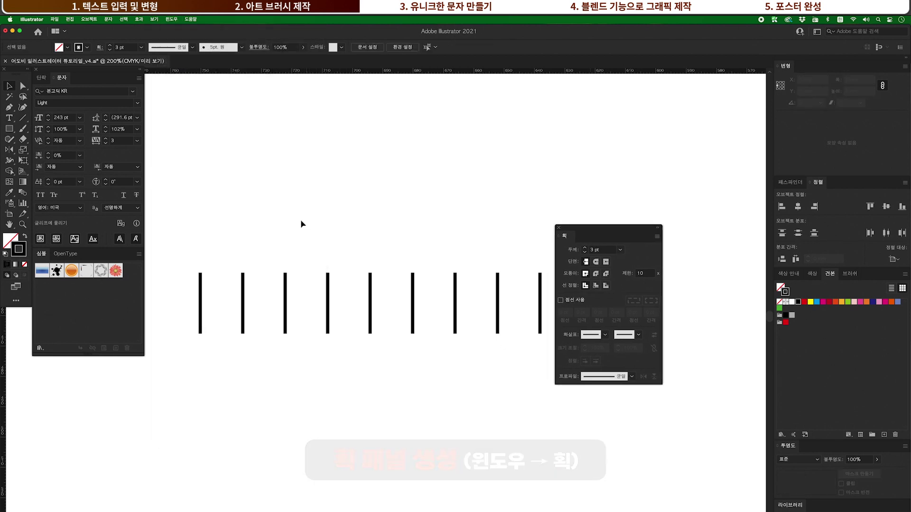
click(620, 251)
click(628, 292)
click(284, 253)
drag(312, 261, 344, 344)
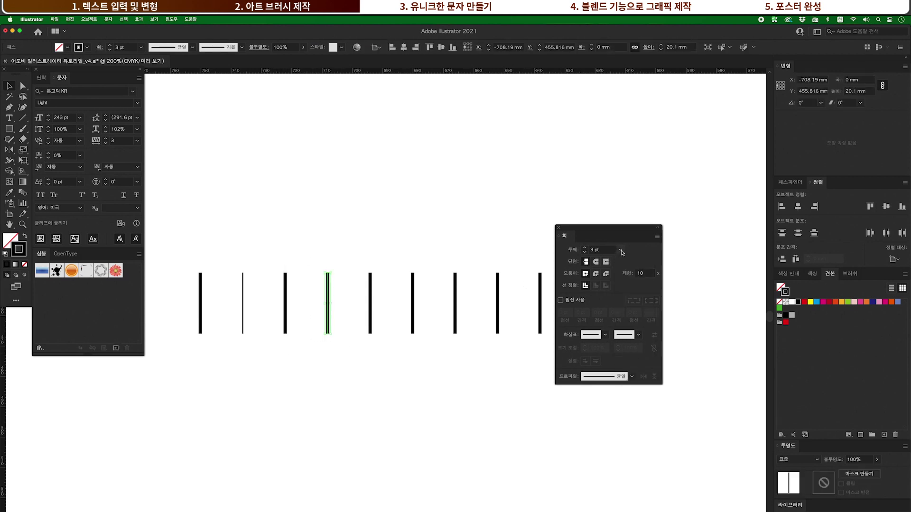
click(620, 250)
click(633, 376)
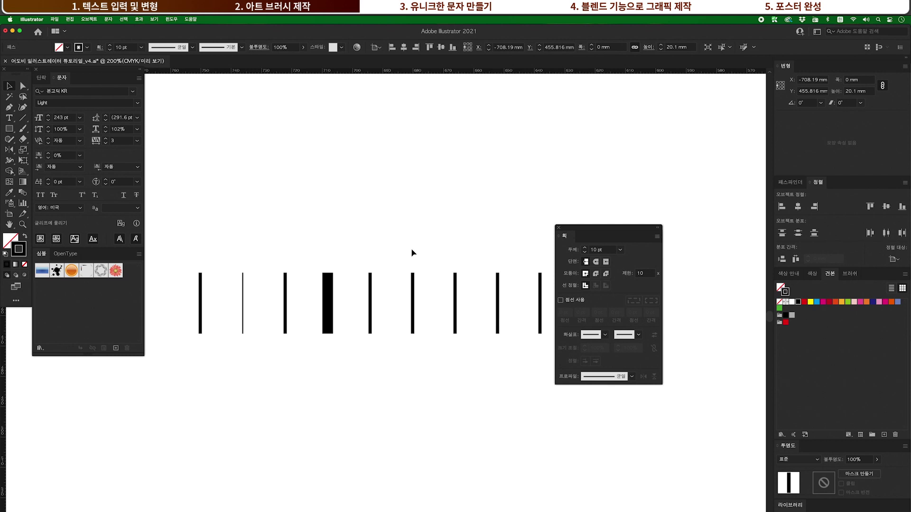
click(385, 257)
Give the sixth line in the row a thinner stroke weight.
scroll(385, 258, right, 2)
drag(425, 354, 426, 354)
click(619, 250)
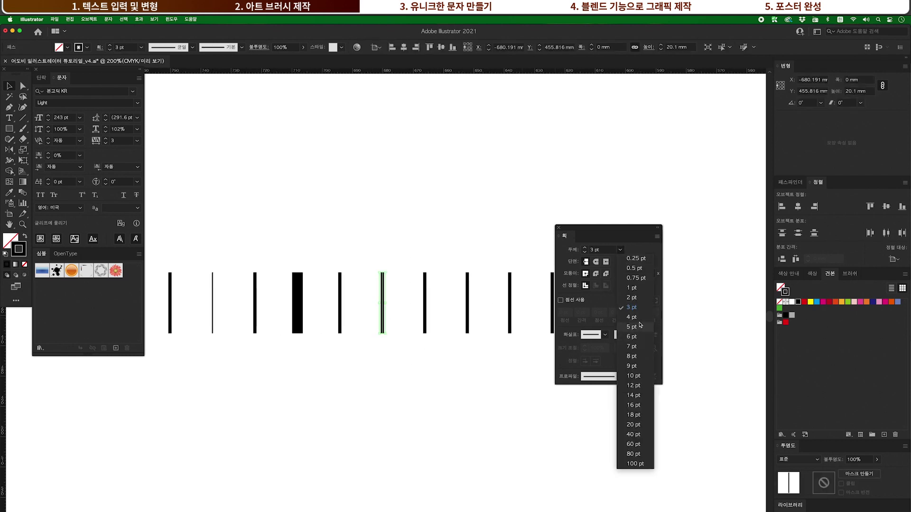
click(628, 292)
click(380, 224)
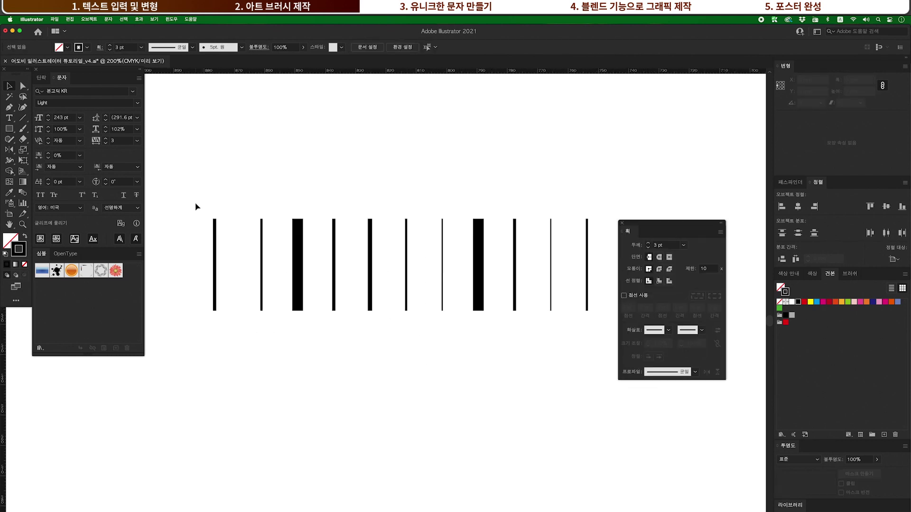
Nudge the leftmost line toward its neighbour and set its stroke colour to light pink.
drag(232, 321, 233, 322)
key(shift+Right)
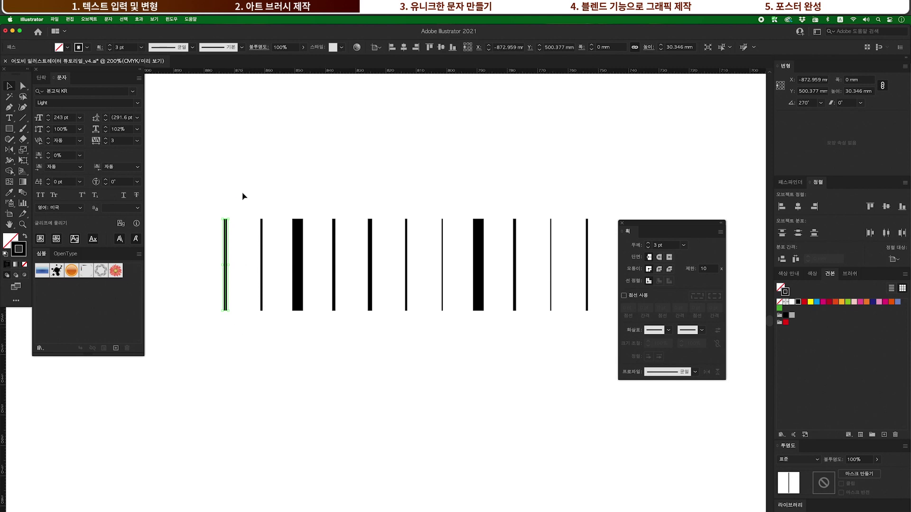
drag(219, 205, 235, 292)
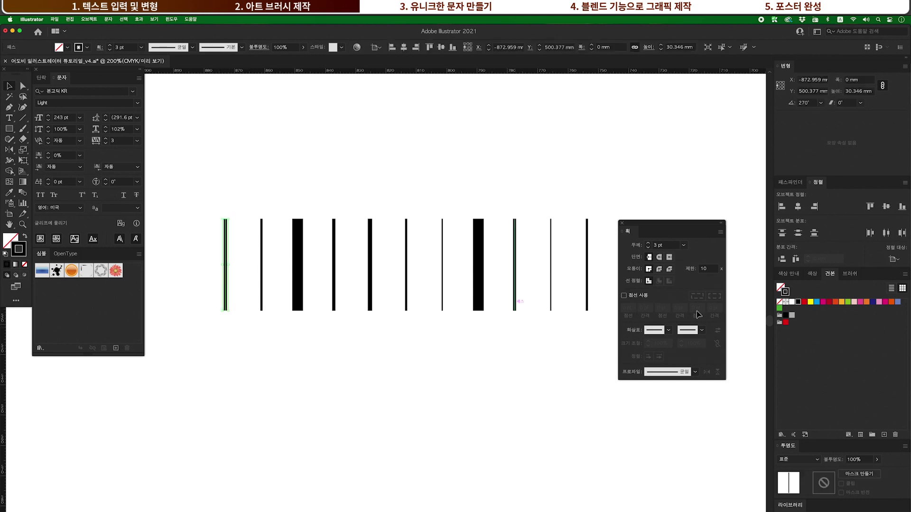
click(878, 302)
Set the stroke of the second and third lines to magenta and of the fourth line to orange.
drag(256, 210, 322, 341)
click(885, 302)
drag(329, 214, 349, 320)
click(891, 302)
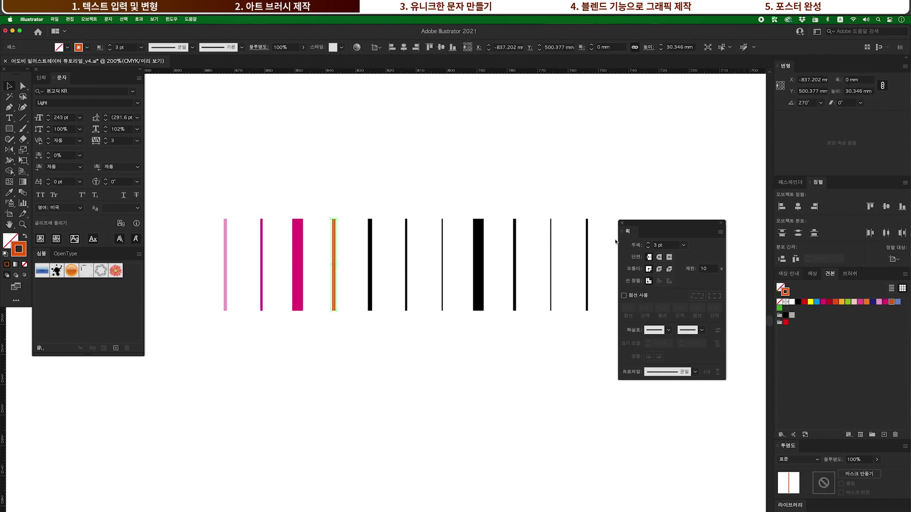
click(451, 322)
scroll(456, 333, down, 10)
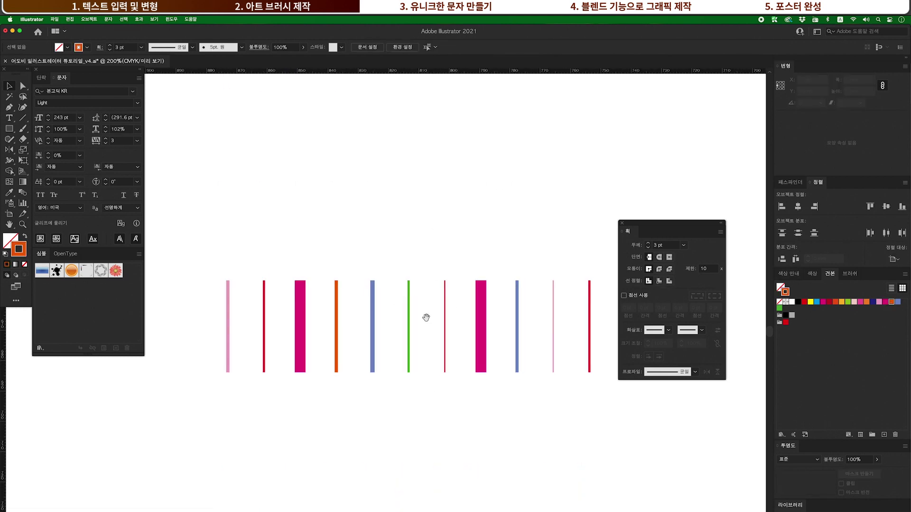
Select all the coloured vertical lines in the row and group them.
drag(426, 317, 424, 258)
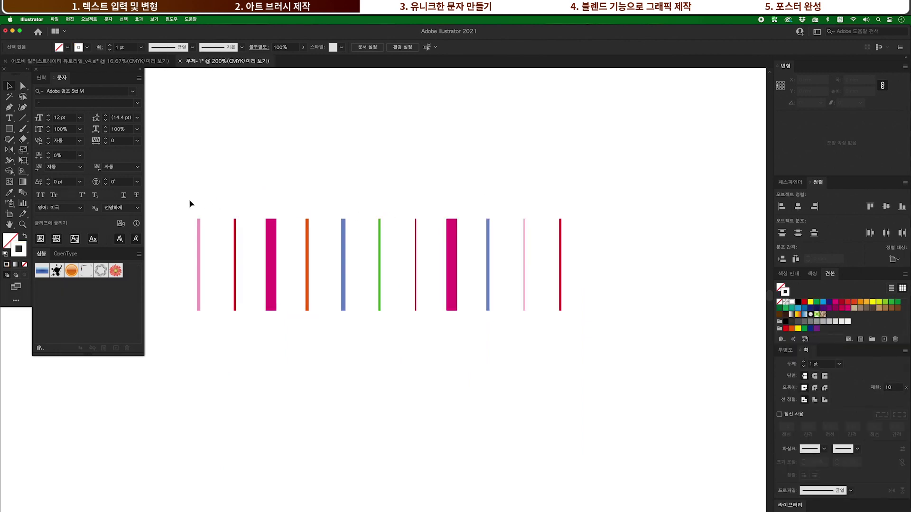
drag(189, 200, 599, 338)
drag(518, 325, 536, 326)
key(super+g)
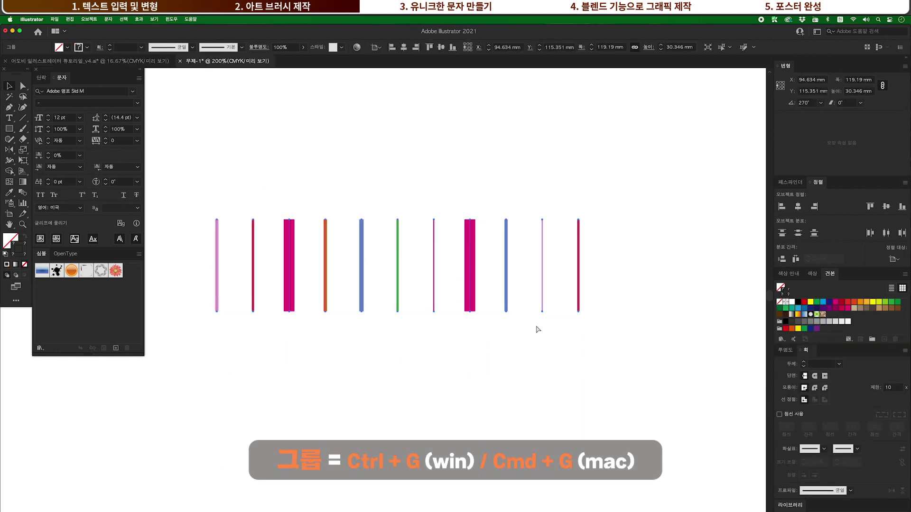
Register the grouped line pattern as a new art brush, keeping the default brush options.
click(172, 20)
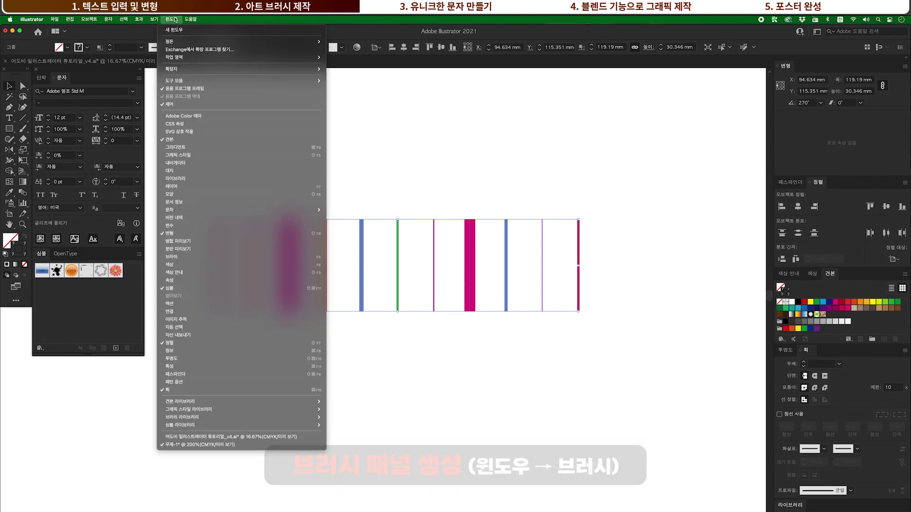
click(178, 258)
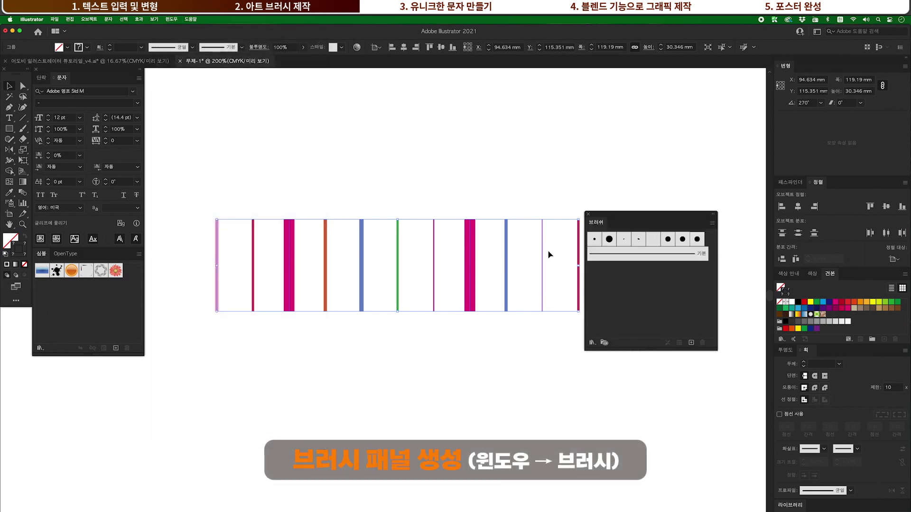
drag(511, 241, 493, 231)
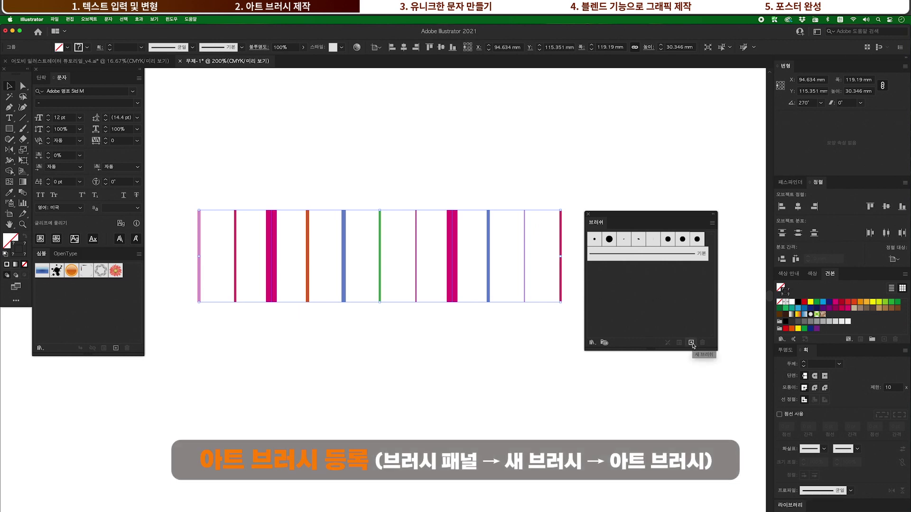
click(692, 344)
click(676, 359)
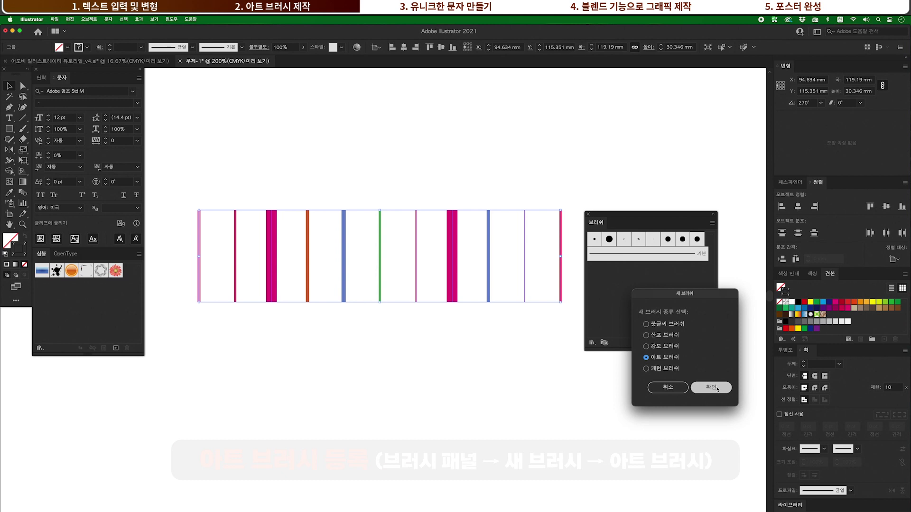
click(717, 389)
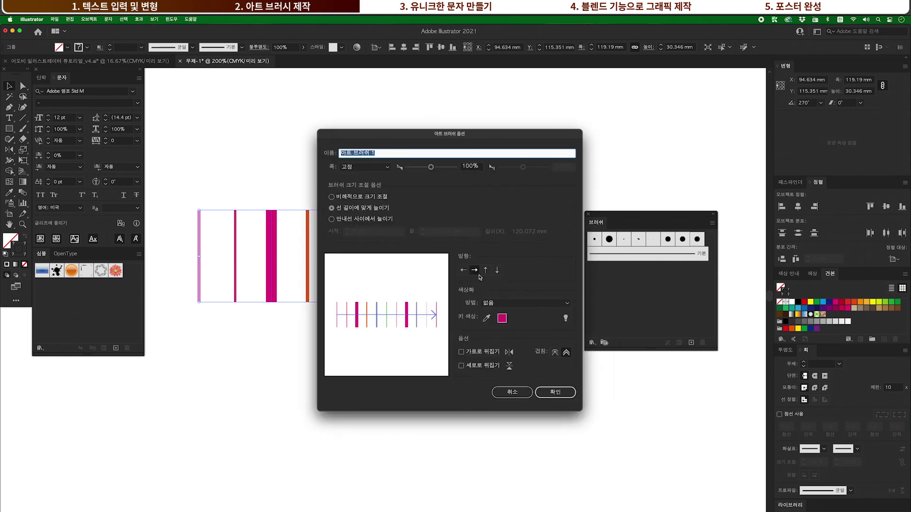
click(551, 393)
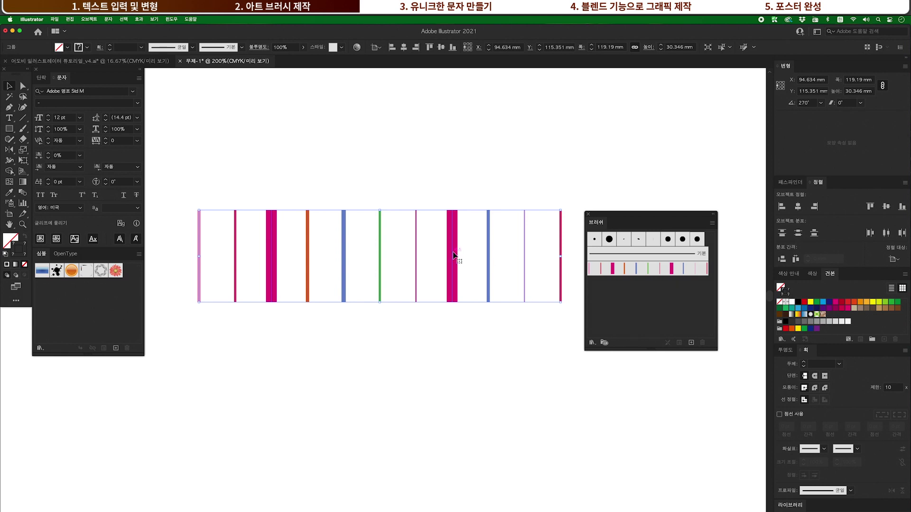
Duplicate the line group slightly to the left and register the doubled pattern as a second art brush.
drag(454, 255, 434, 255)
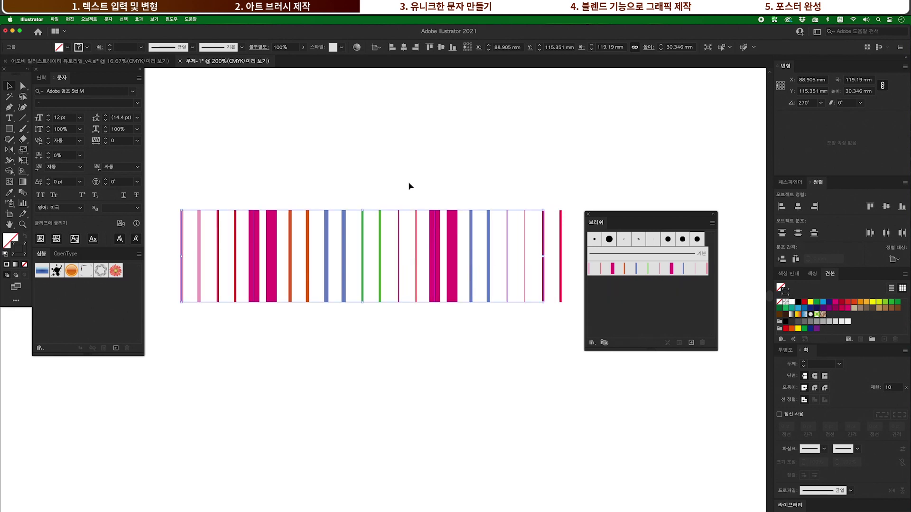
click(691, 343)
click(673, 359)
key(Return)
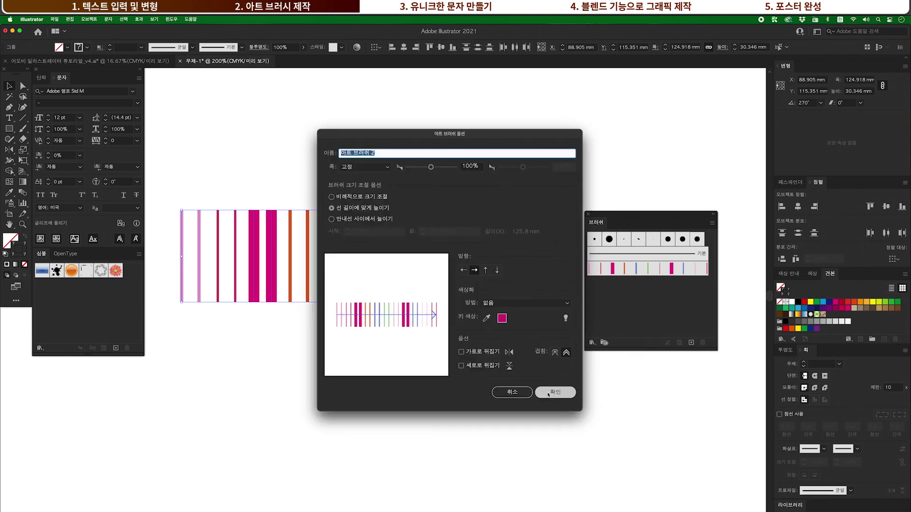
click(549, 394)
Build a denser copy of the line pattern below the row and register it as a third art brush.
drag(477, 291, 502, 57)
drag(435, 300, 415, 90)
drag(410, 342, 412, 293)
drag(282, 219, 534, 369)
click(691, 343)
click(646, 357)
click(710, 387)
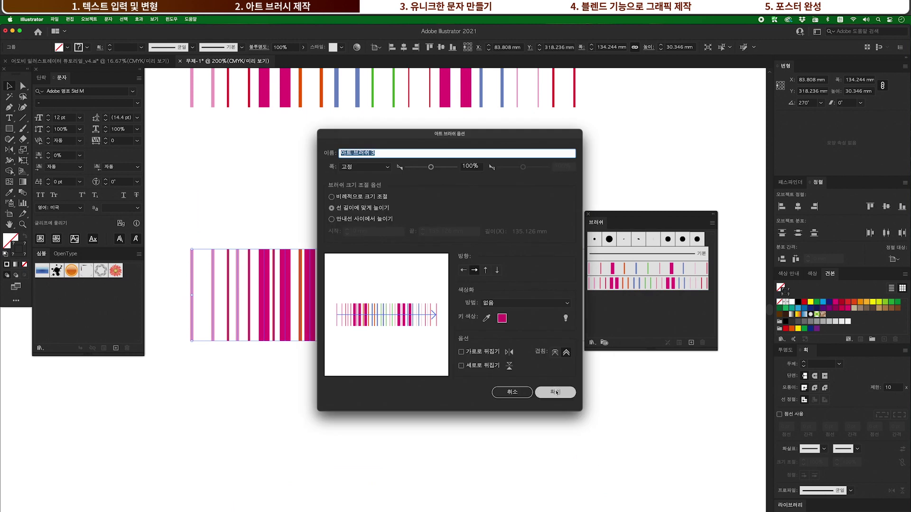
click(556, 393)
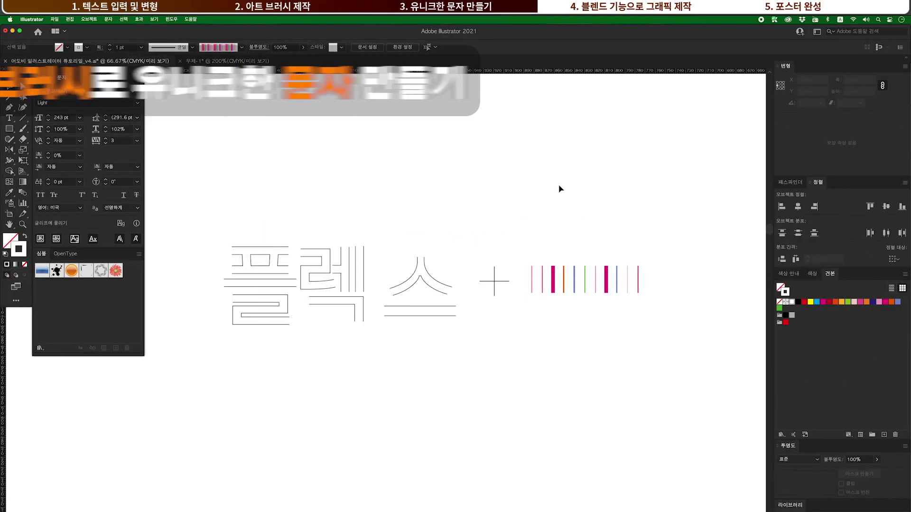
Ungroup the open-path "플렉스" lettering.
click(350, 279)
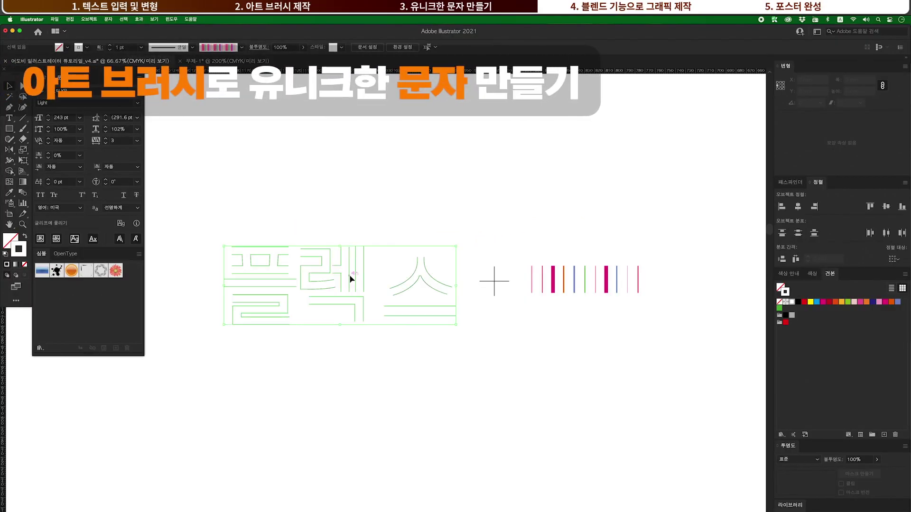
click(470, 322)
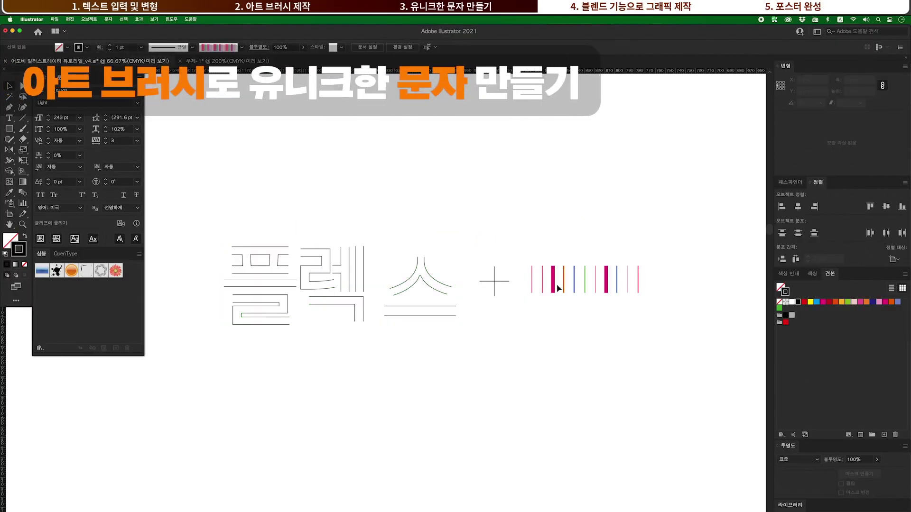
click(407, 264)
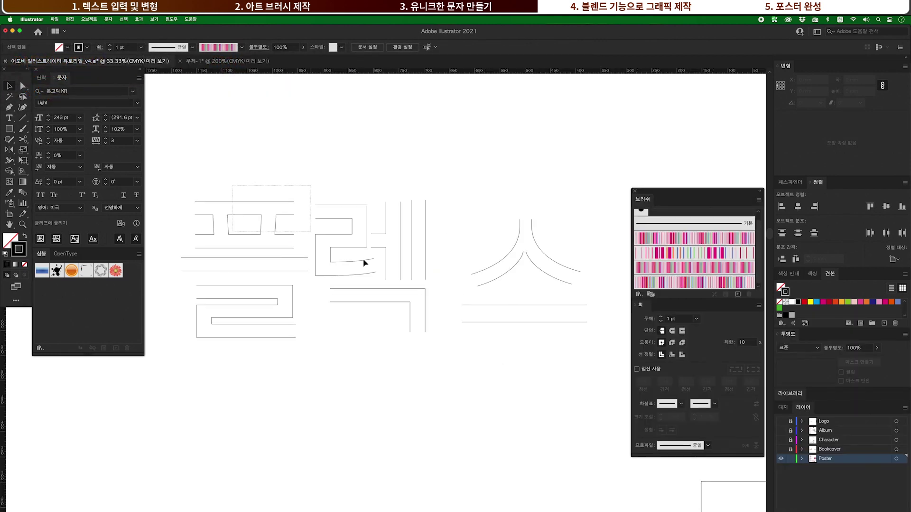
drag(234, 186, 553, 354)
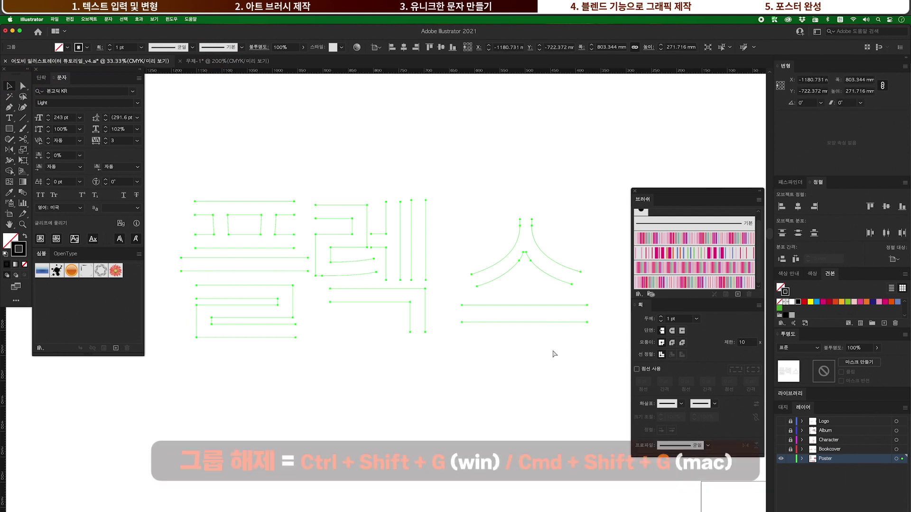
key(super+shift+g)
click(497, 368)
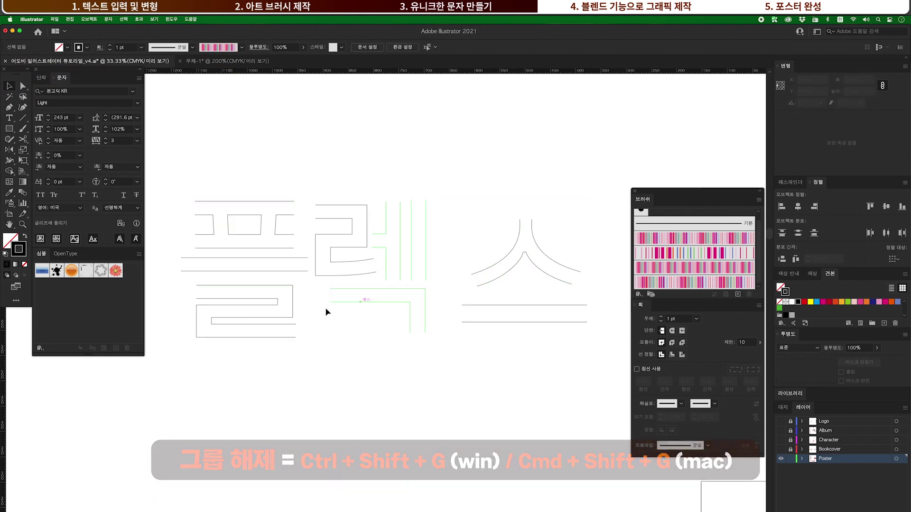
drag(278, 305, 255, 312)
key(super+z)
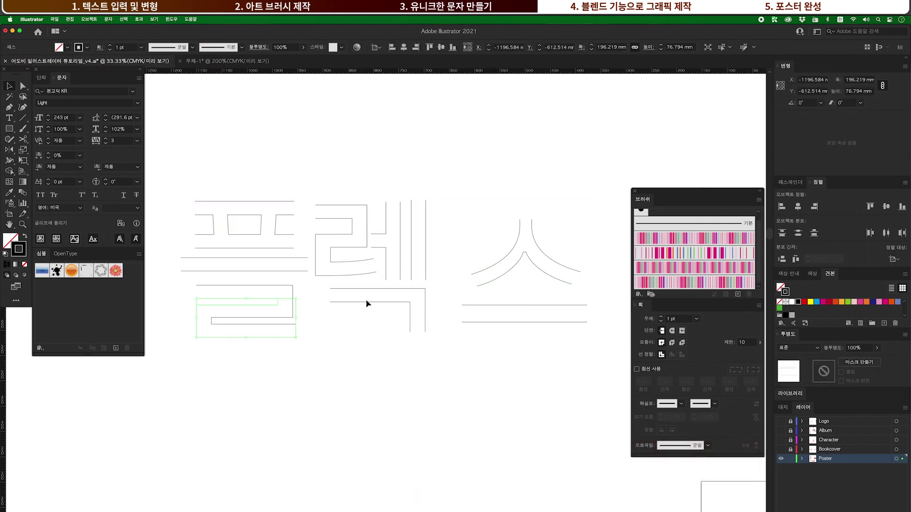
click(398, 305)
mouse_move(398, 306)
mouse_down()
mouse_move(416, 329)
mouse_move(399, 306)
mouse_up()
Apply a striped art brush to all the lettering paths and set their stroke weight to 0.6 pt.
drag(230, 172, 603, 353)
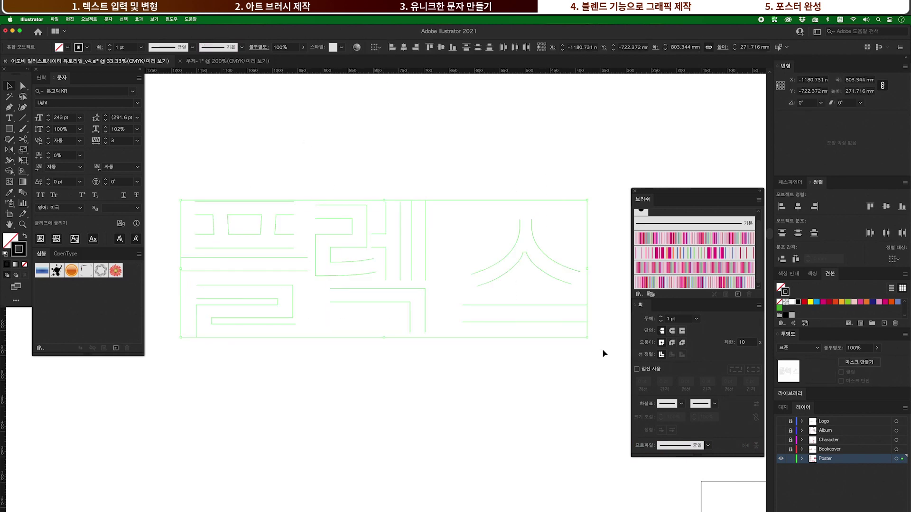
click(652, 287)
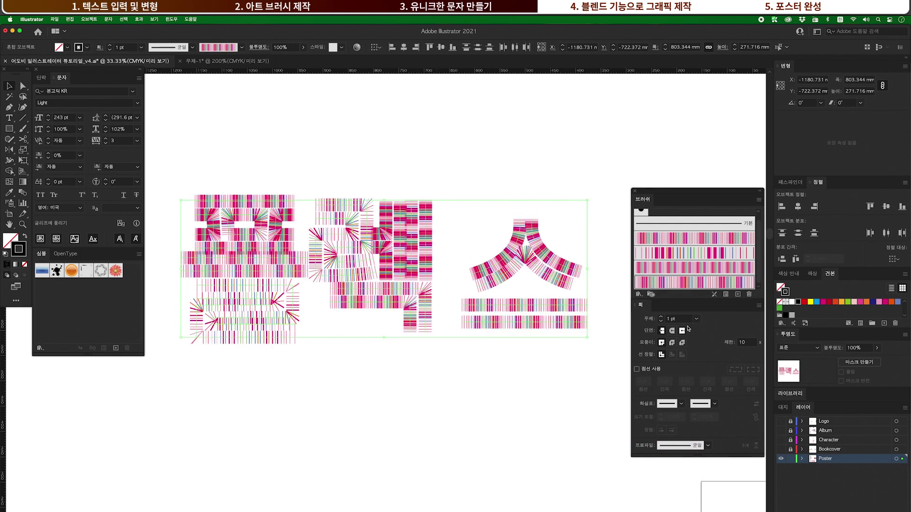
click(671, 321)
text(0.6)
key(Return)
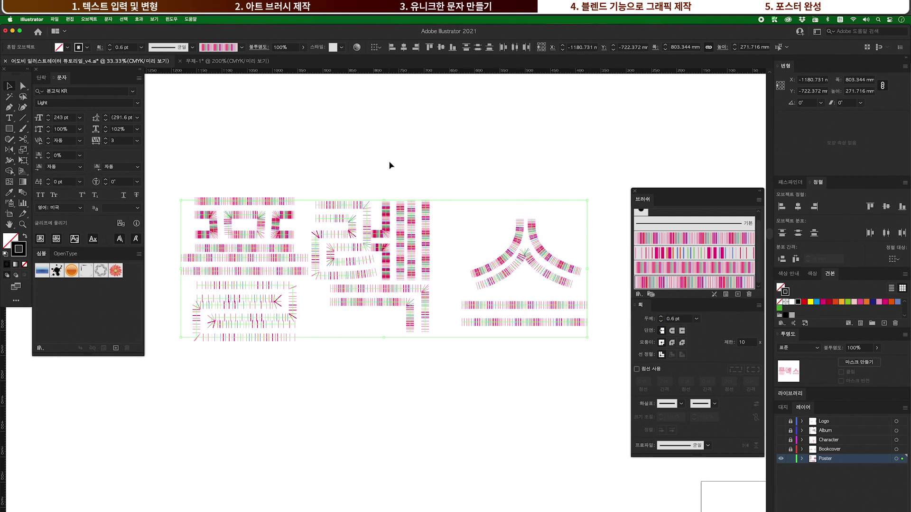
click(390, 165)
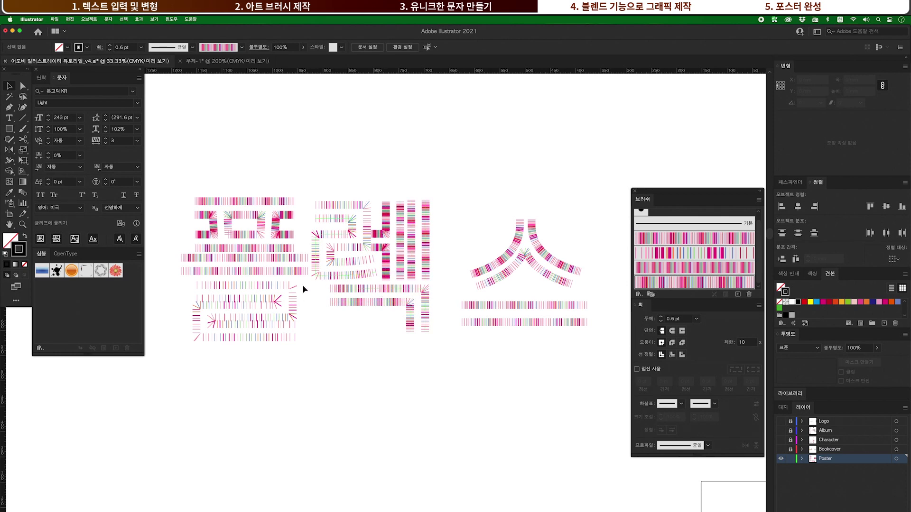
Apply a denser striped art brush to the ㄹ paths of the characters 플 and 렉.
scroll(282, 304, up, 5)
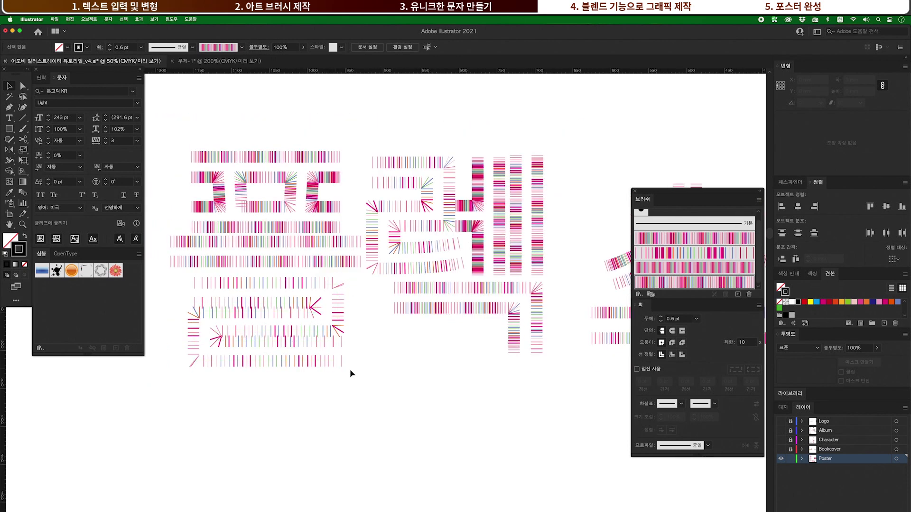
click(280, 314)
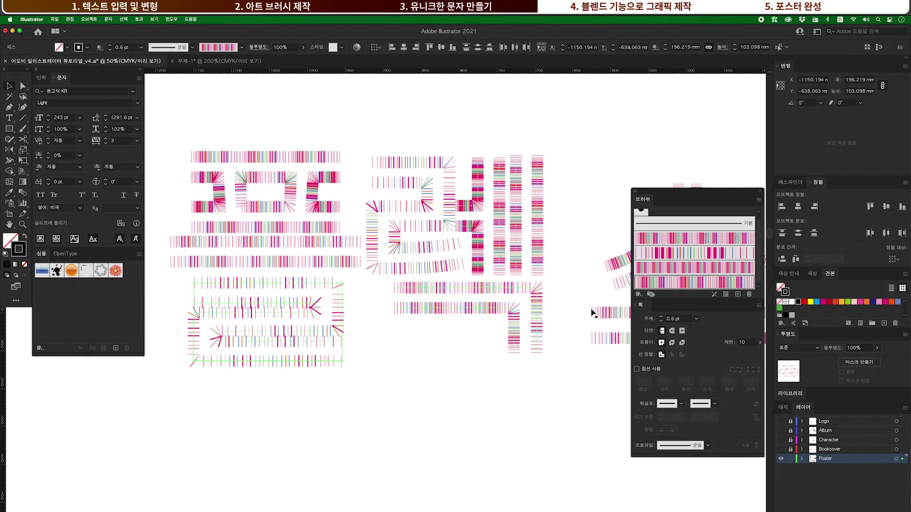
click(684, 269)
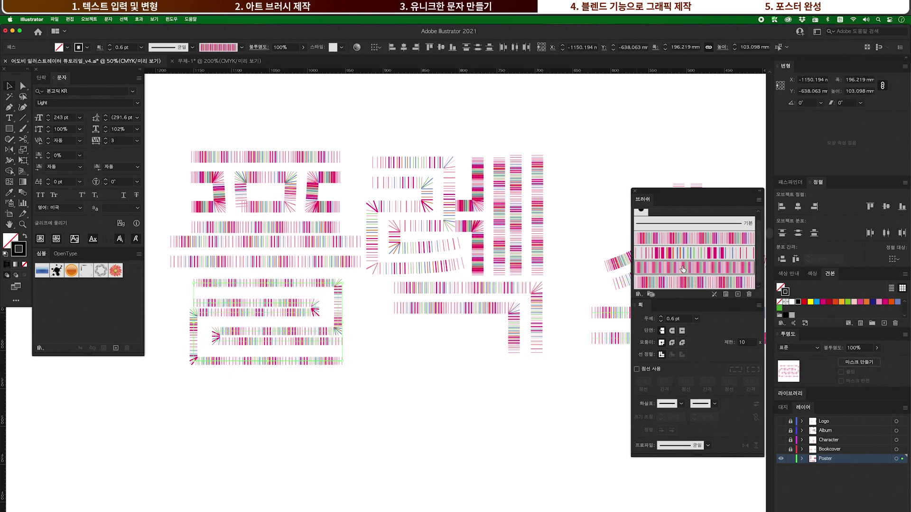
key(super+minus)
click(353, 216)
click(688, 241)
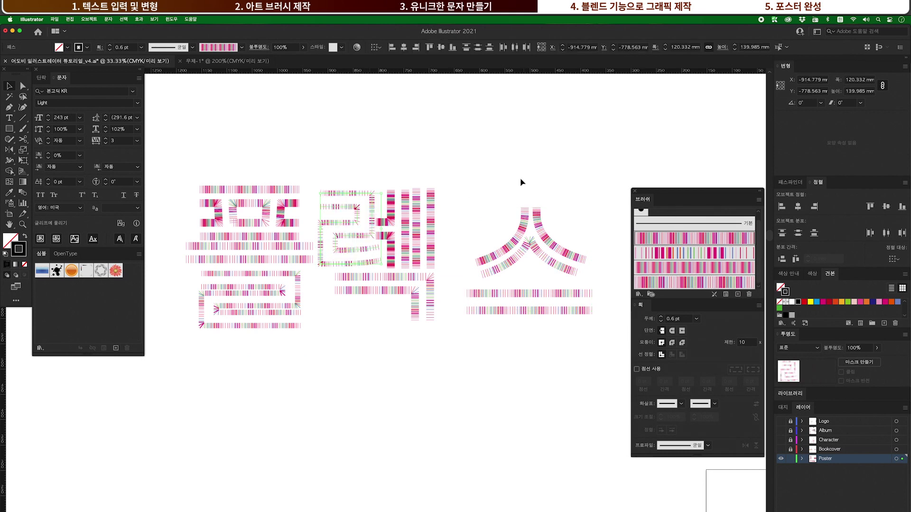
click(662, 273)
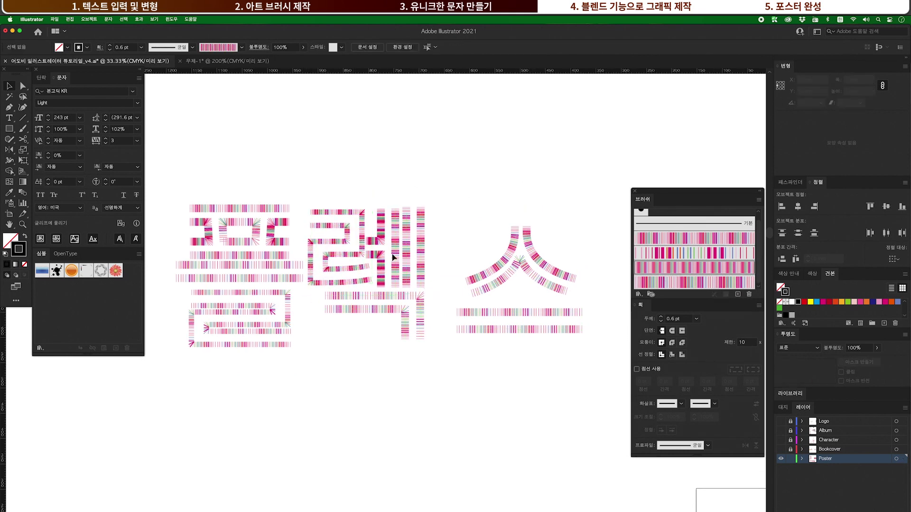
Group the brushed paths of the character 플 above the poster artboard.
scroll(397, 272, up, 2)
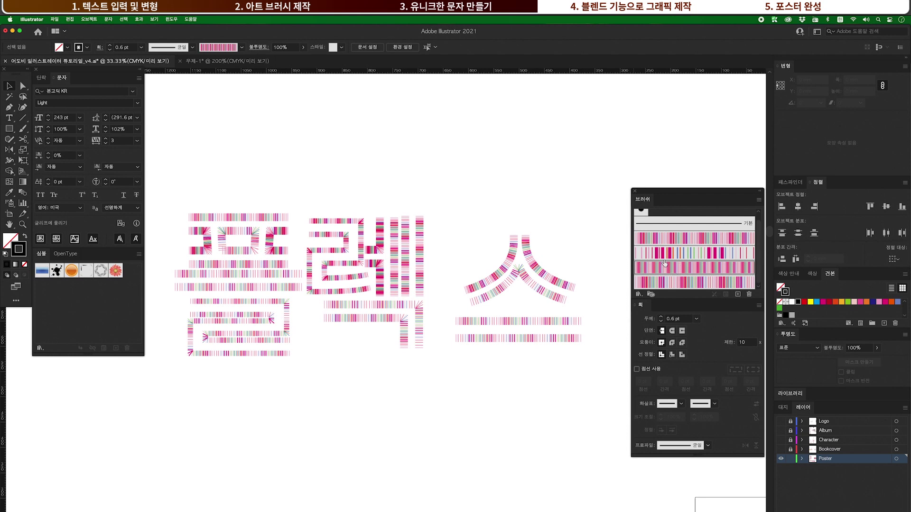
scroll(467, 381, down, 1)
scroll(467, 375, left, 1)
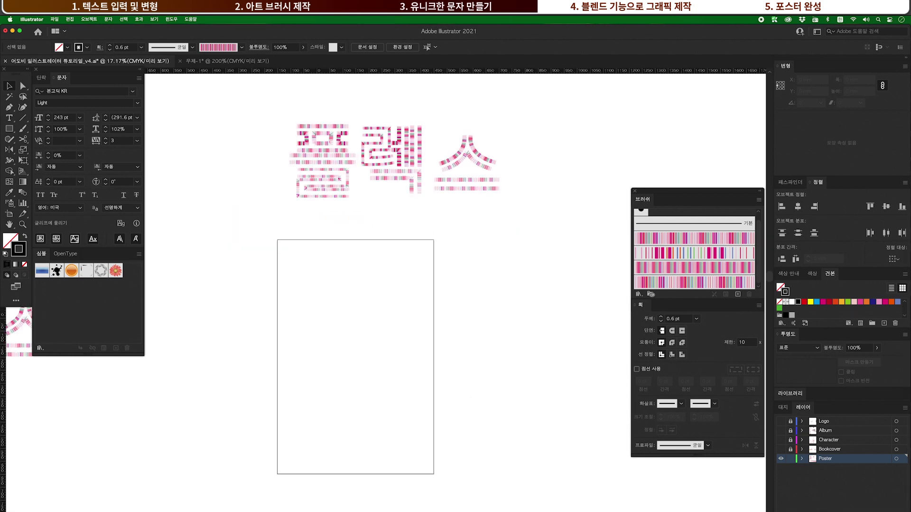
drag(345, 205, 350, 204)
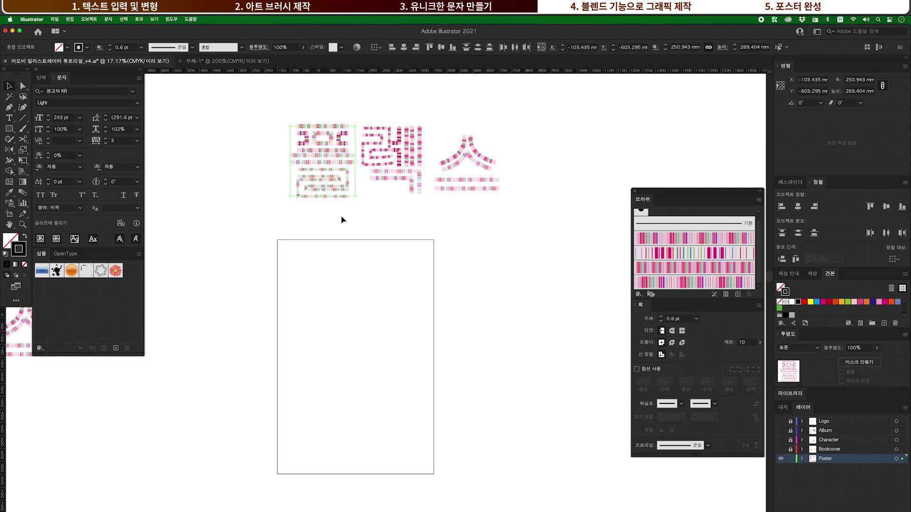
key(super+g)
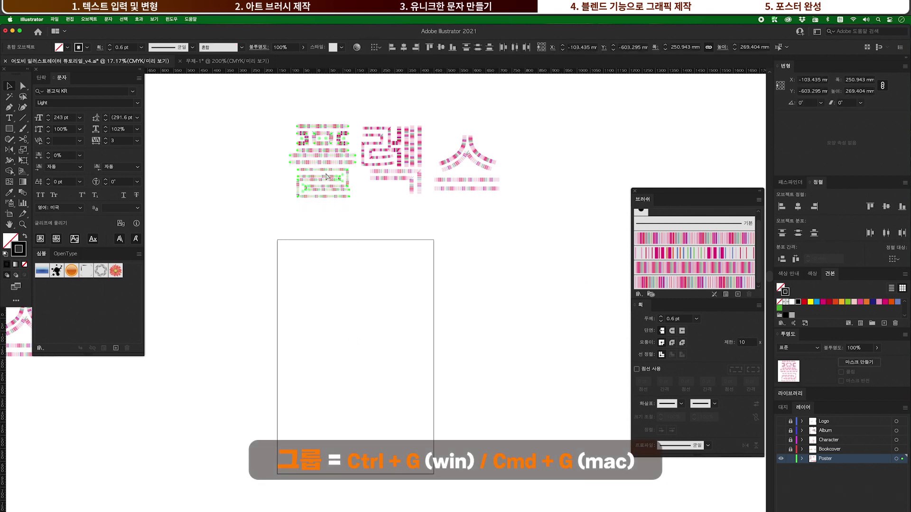
click(482, 203)
Stack the characters 플, 렉 and 스 vertically on the poster artboard.
drag(340, 156, 371, 283)
click(408, 270)
drag(408, 189, 369, 392)
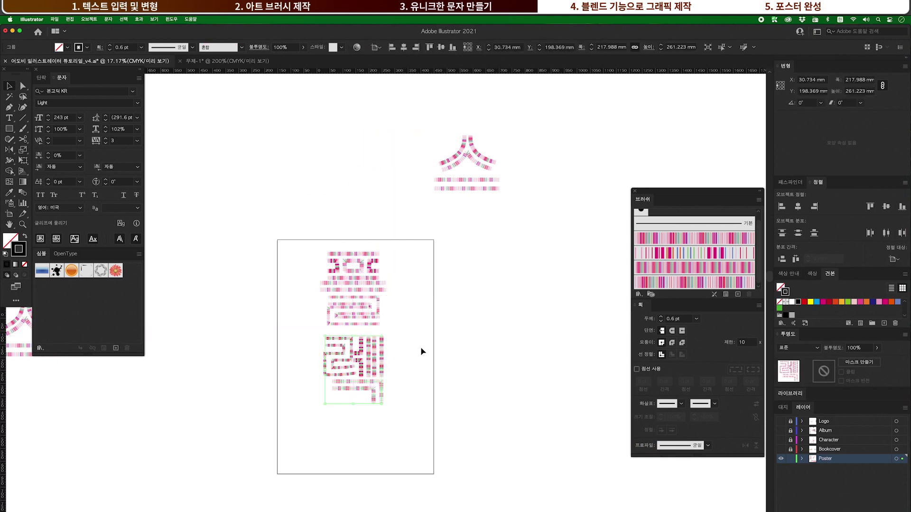
key(super+plus)
drag(405, 347, 424, 403)
key(super+minus)
drag(459, 179, 344, 444)
Select the three stacked characters and align them by their horizontal centres.
key(super+plus)
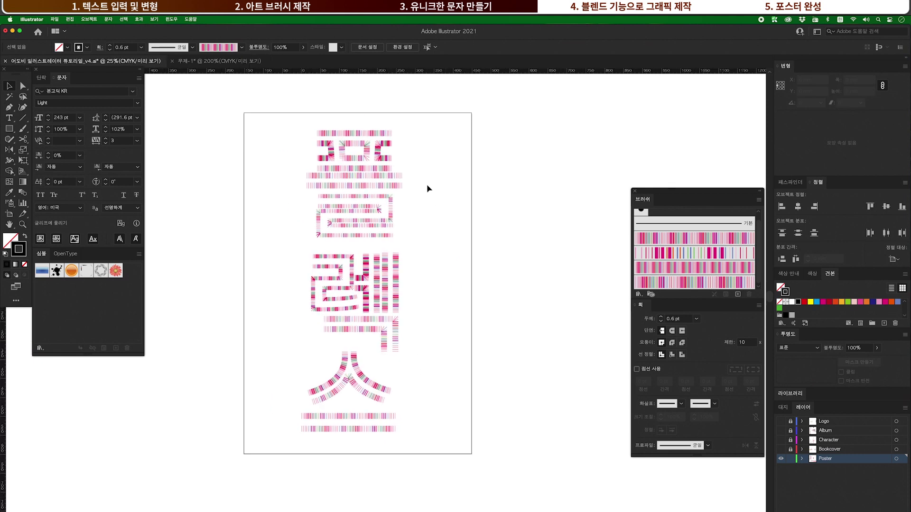
click(316, 392)
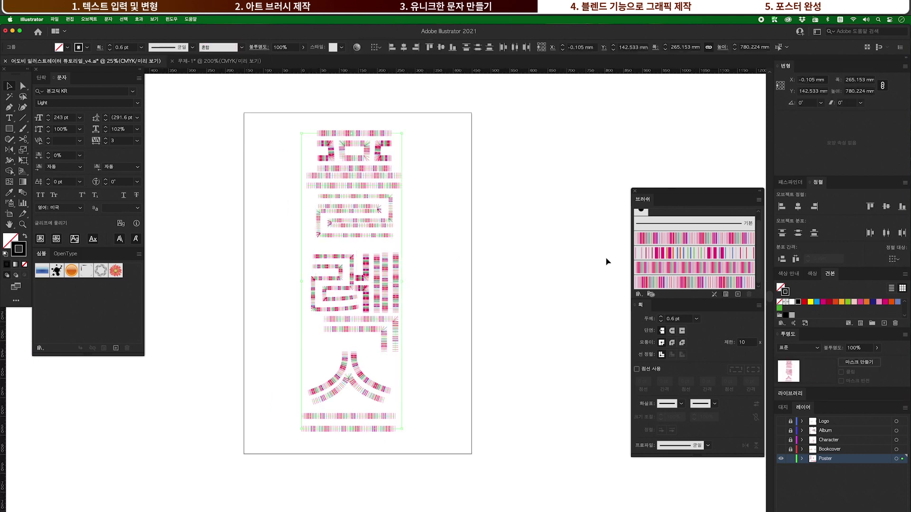
click(799, 207)
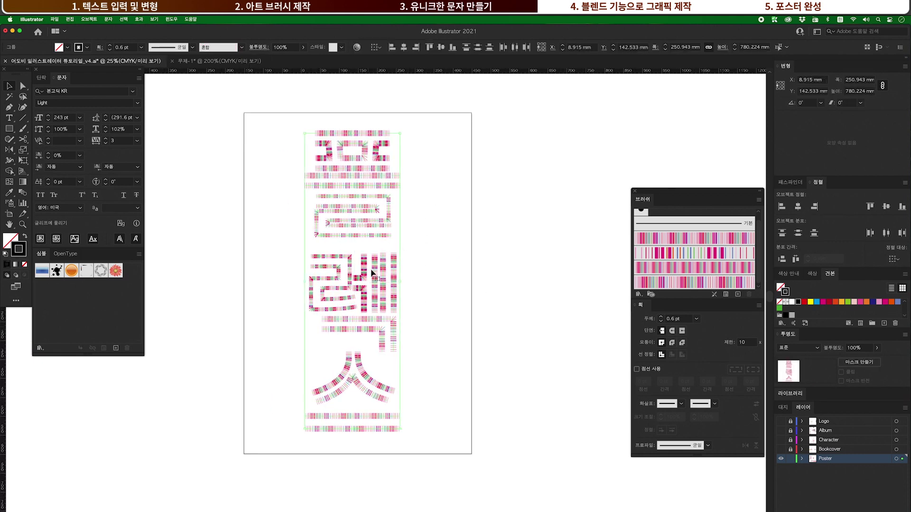
Reposition the lettering group on the poster artboard and draw a straight vertical line about 153 mm long beside the character 플.
drag(384, 273, 477, 264)
click(436, 271)
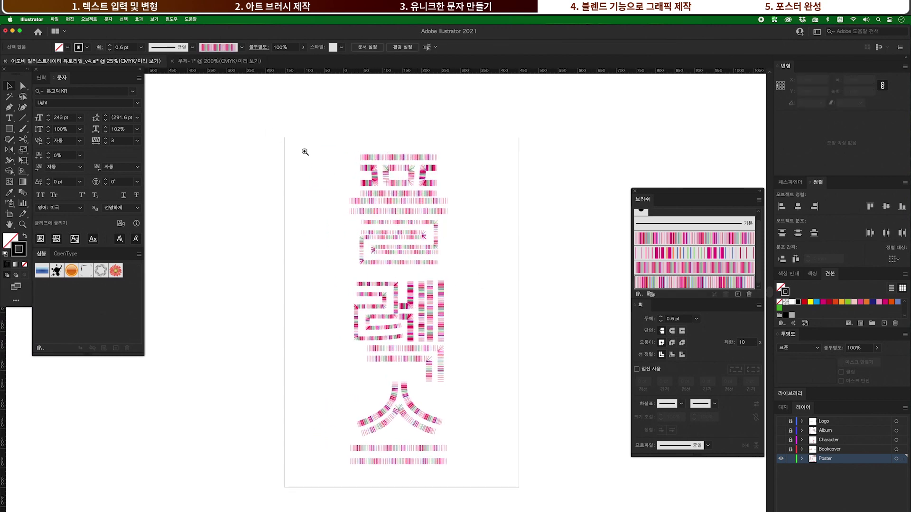
scroll(309, 142, up, 5)
key(p)
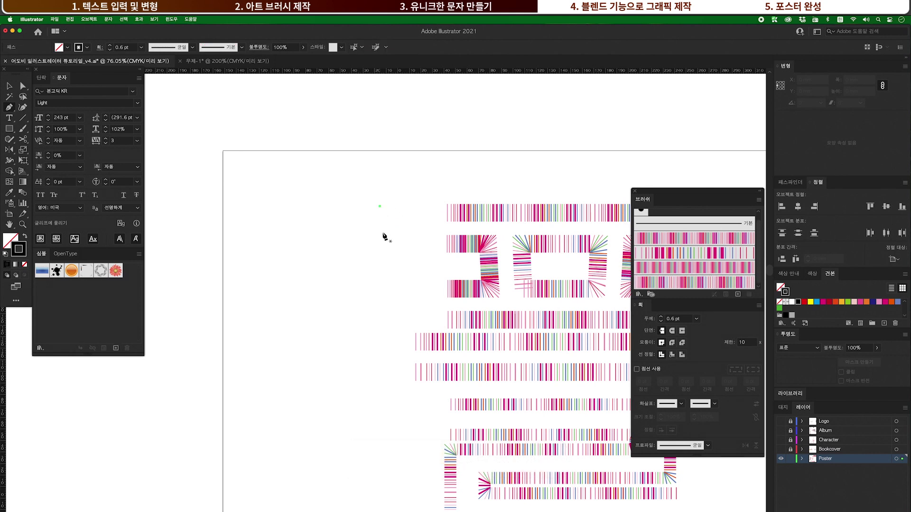
click(380, 206)
shift+click(380, 383)
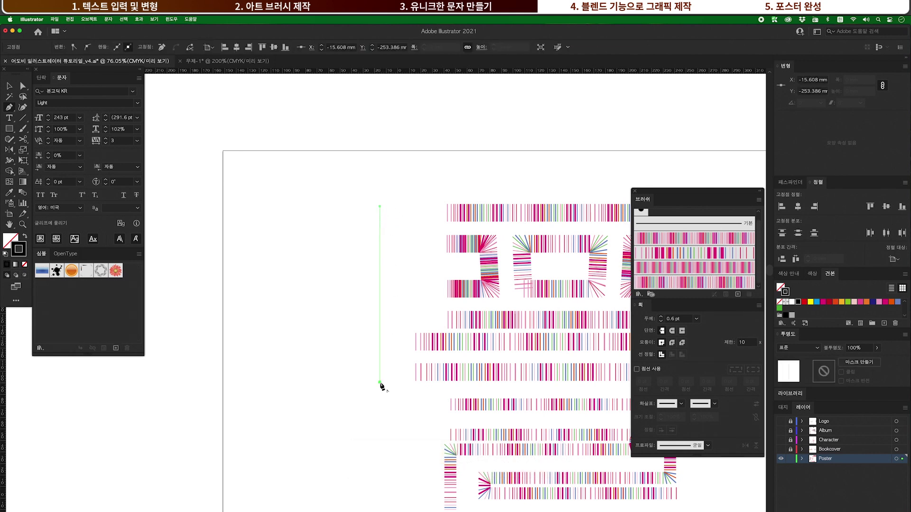
Duplicate the vertical line away from the lettering at about 16.7 mm spacing and repeat the copy until there are seven lines.
super+click(387, 351)
drag(382, 350, 361, 349)
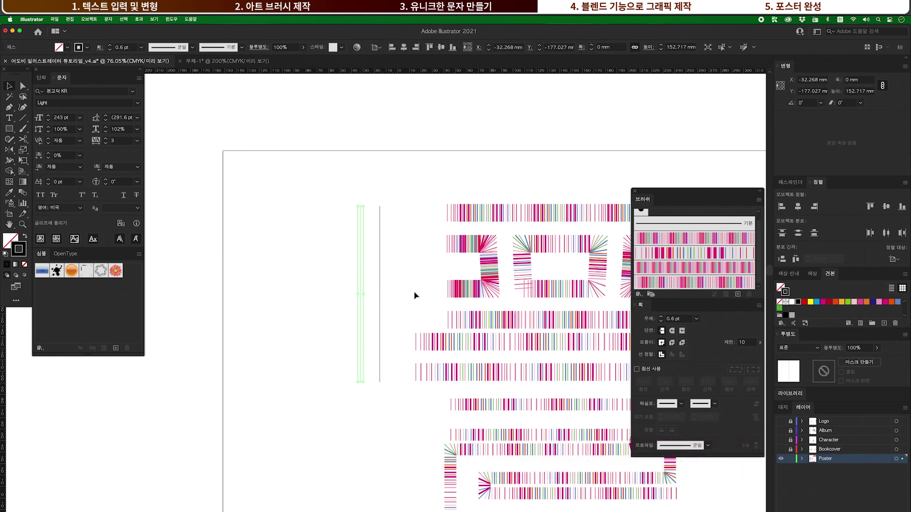
key(super+d)
key(super+d)
key(super+d)
key(super+d)
key(super+d)
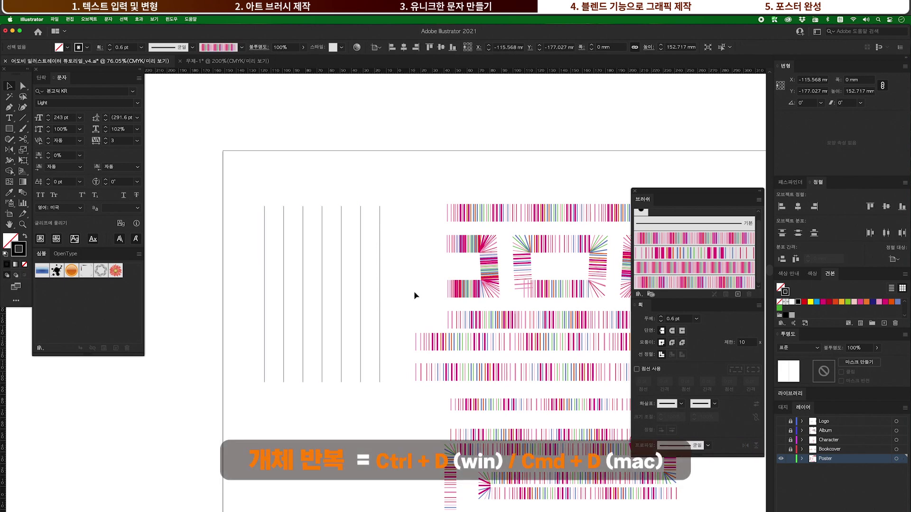
Adjust the lower ends of the seven lines into a staircase, longest at the poster edge and shortest beside the lettering.
scroll(412, 266, down, 3)
drag(273, 306, 272, 438)
click(294, 407)
drag(289, 306, 291, 407)
drag(311, 306, 311, 373)
click(345, 319)
drag(330, 306, 330, 345)
click(368, 306)
drag(368, 308, 386, 252)
click(387, 306)
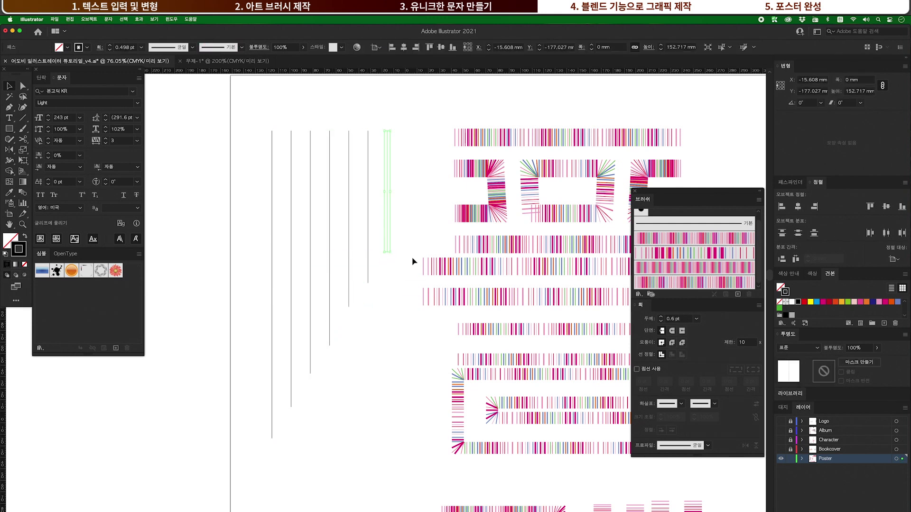
click(411, 292)
drag(411, 295, 391, 317)
Apply a striped art brush to the seven vertical lines and set their stroke weight to 0.6 pt.
drag(230, 165, 291, 194)
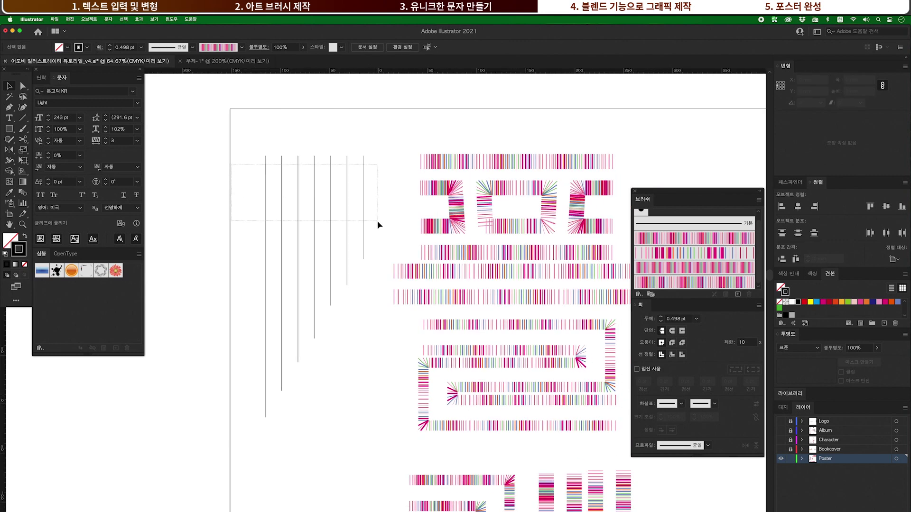
drag(379, 224, 376, 224)
click(704, 284)
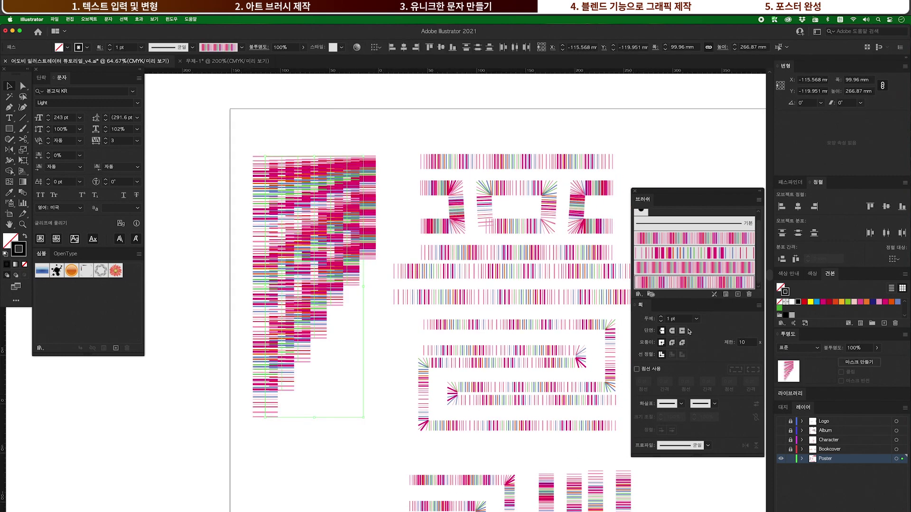
click(641, 320)
key(Return)
click(391, 221)
scroll(274, 189, right, 4)
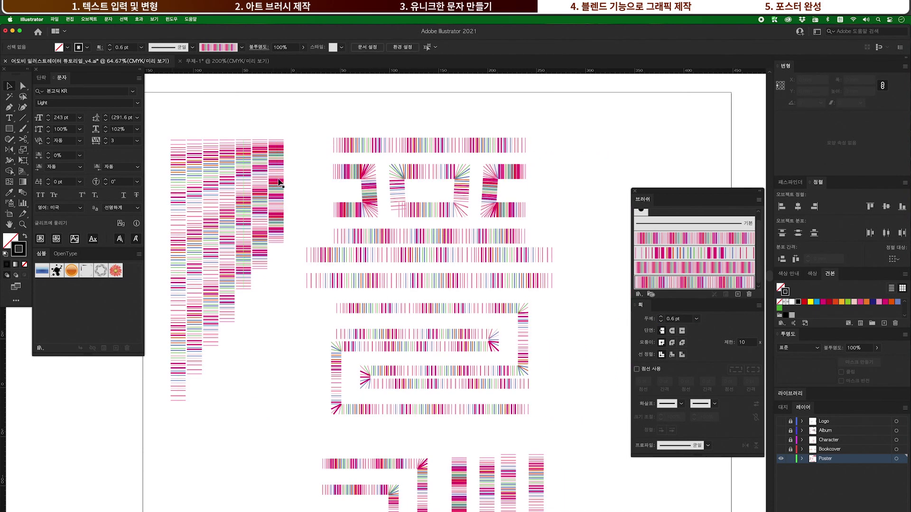
Move the shortest striped bar closer to the lettering and distribute all seven bars evenly by their horizontal centres.
drag(280, 182, 296, 181)
drag(169, 127, 306, 187)
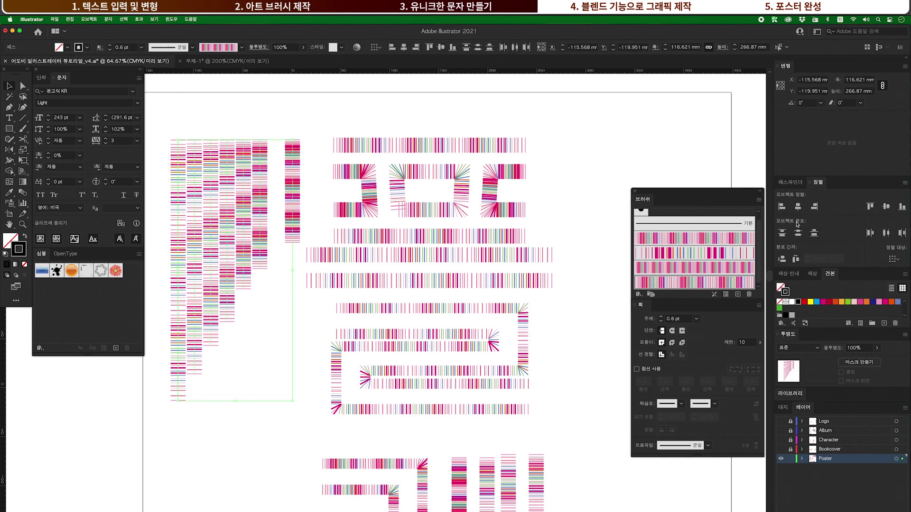
click(886, 233)
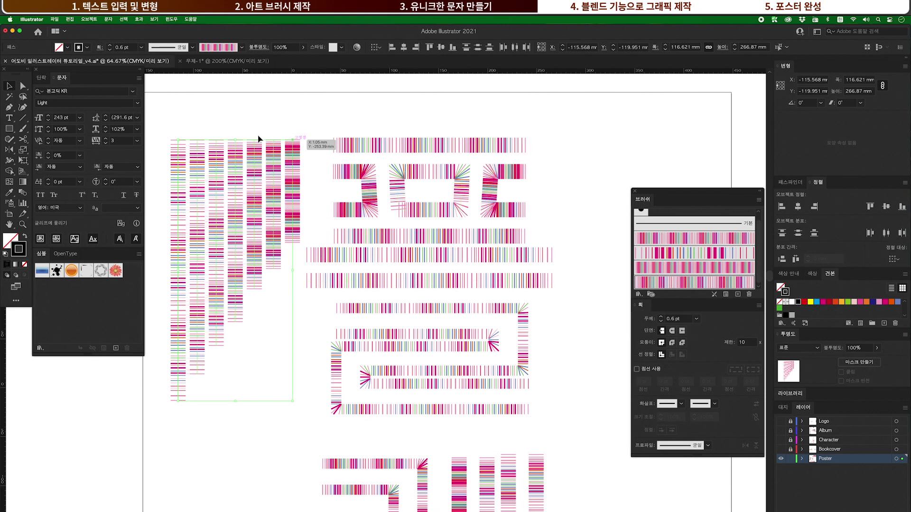
Group the seven striped bars and copy the group horizontally to the other side of the lettering.
alt+super+click(371, 285)
drag(337, 238, 316, 205)
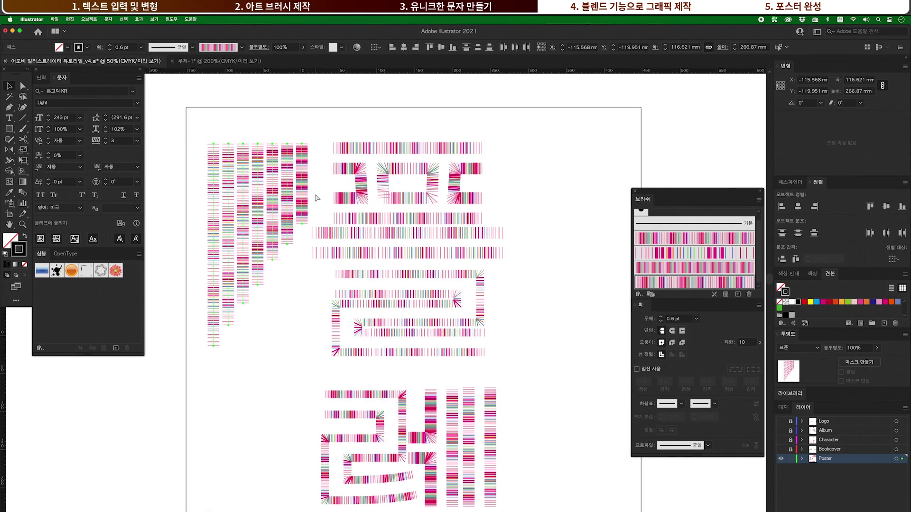
key(super+g)
drag(303, 204, 603, 204)
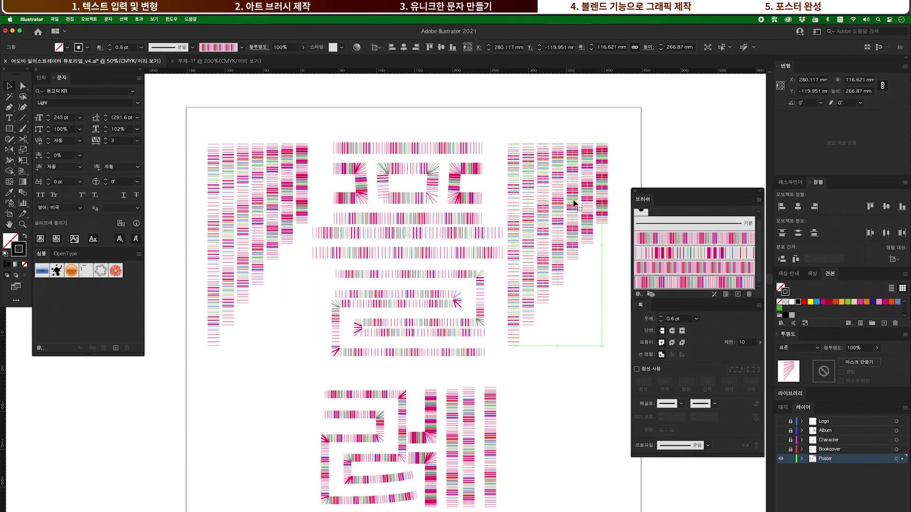
Reflect the copied bar group across the vertical axis and shift it outward towards the poster's right edge.
right_click(575, 204)
mouse_move(592, 289)
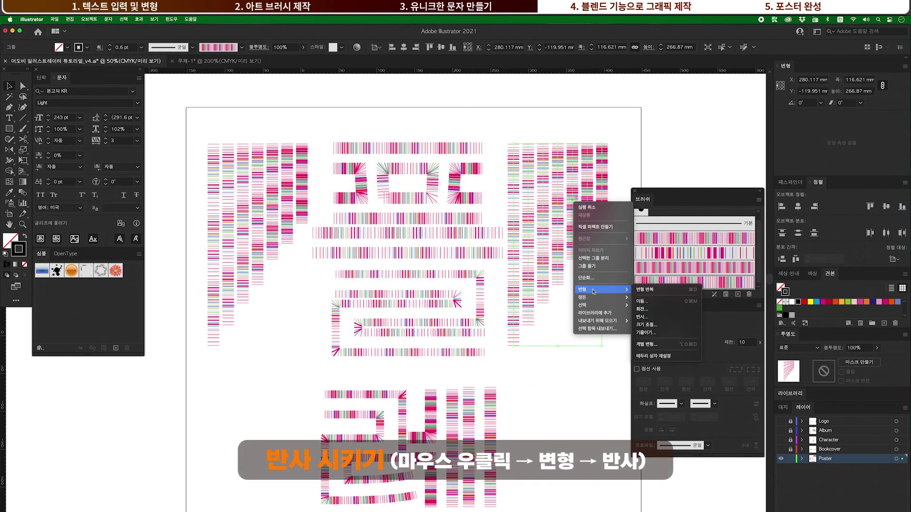
click(654, 317)
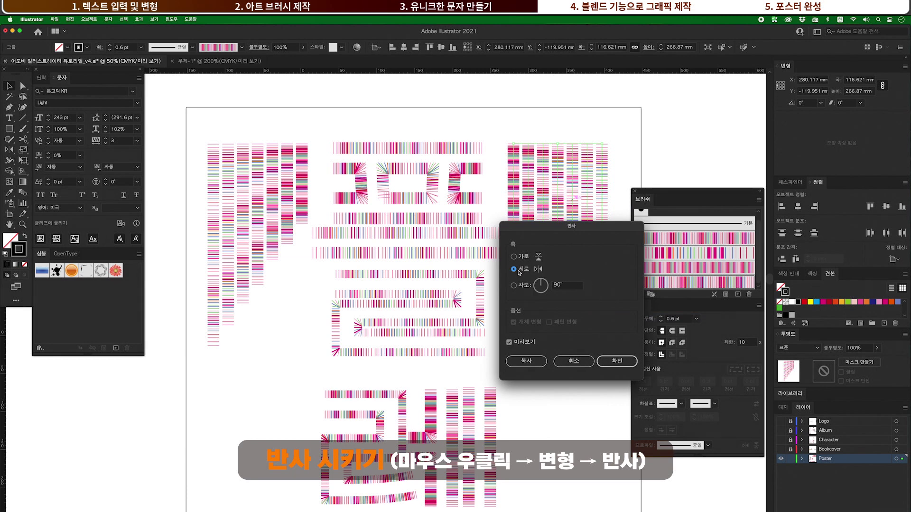
click(616, 361)
scroll(549, 214, right, 2)
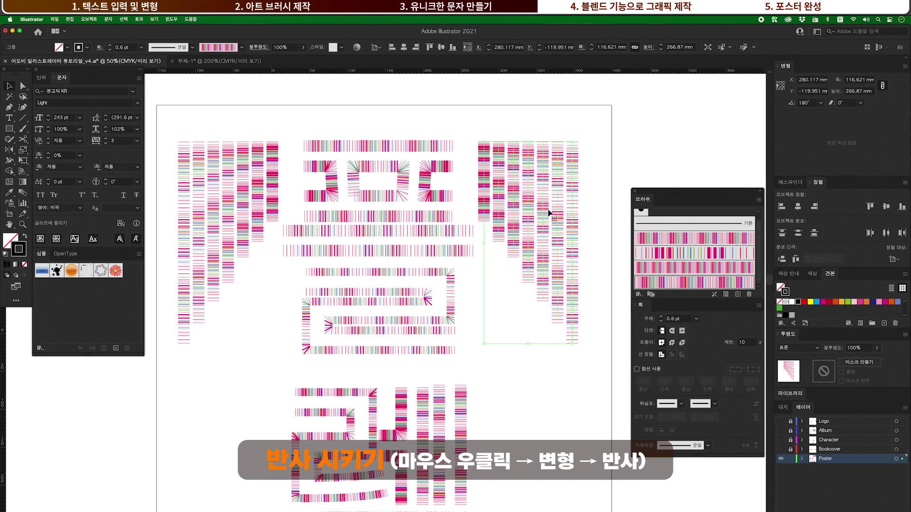
drag(572, 195, 588, 204)
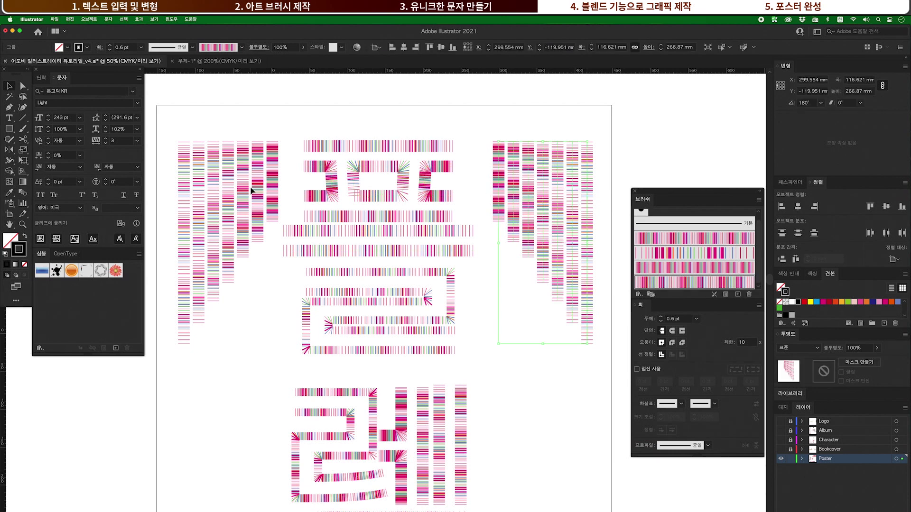
Copy both upper bar groups to the lower corners of the poster and flip the copies upside down.
click(427, 99)
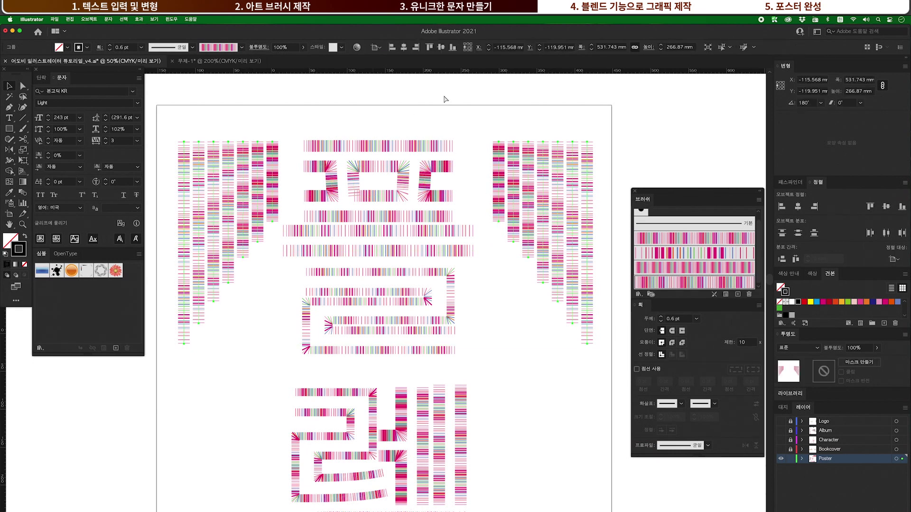
click(532, 172)
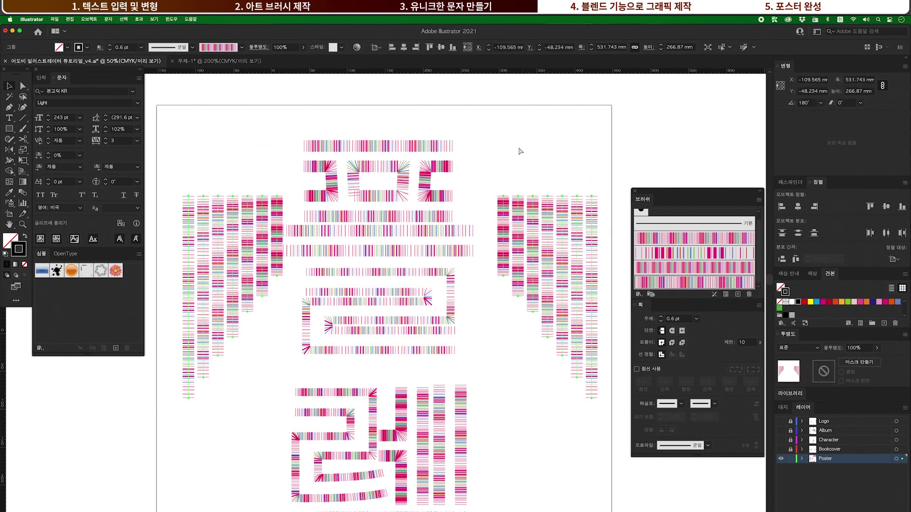
scroll(494, 259, down, 1)
scroll(495, 260, left, 1)
scroll(504, 261, down, 2)
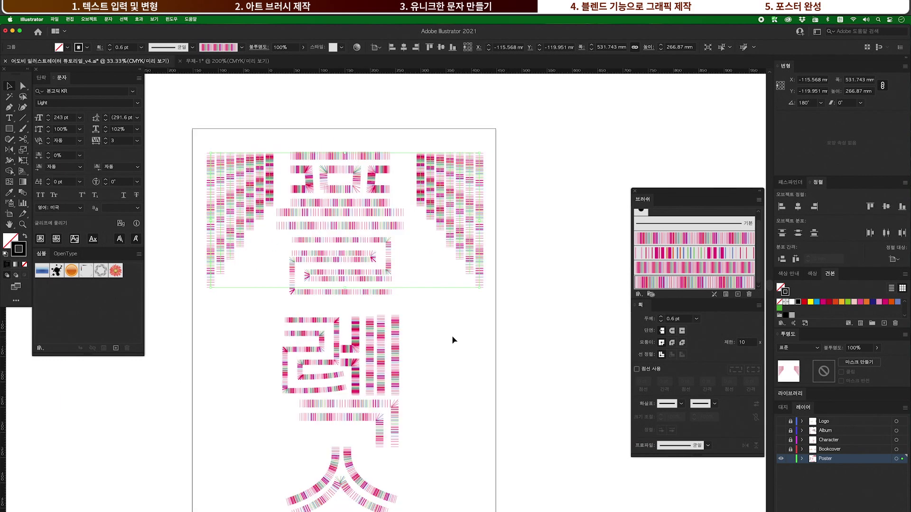
drag(434, 197, 244, 394)
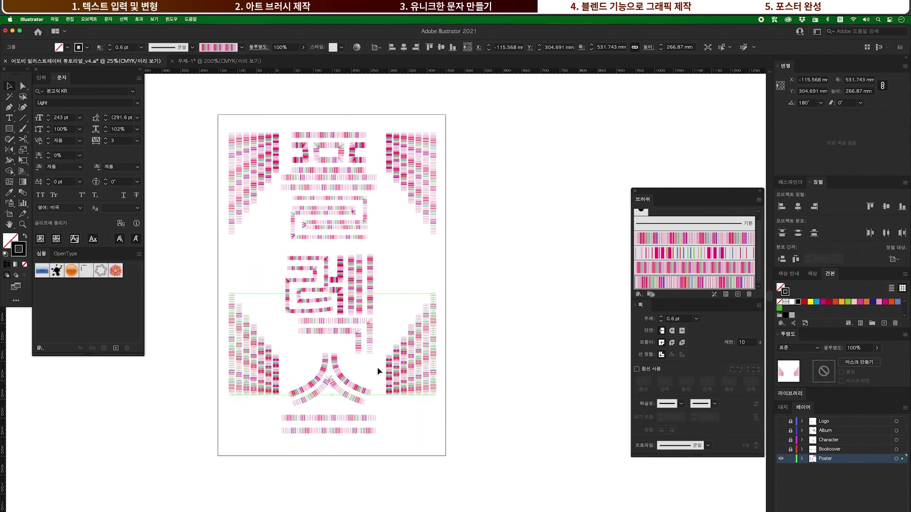
drag(411, 377, 427, 420)
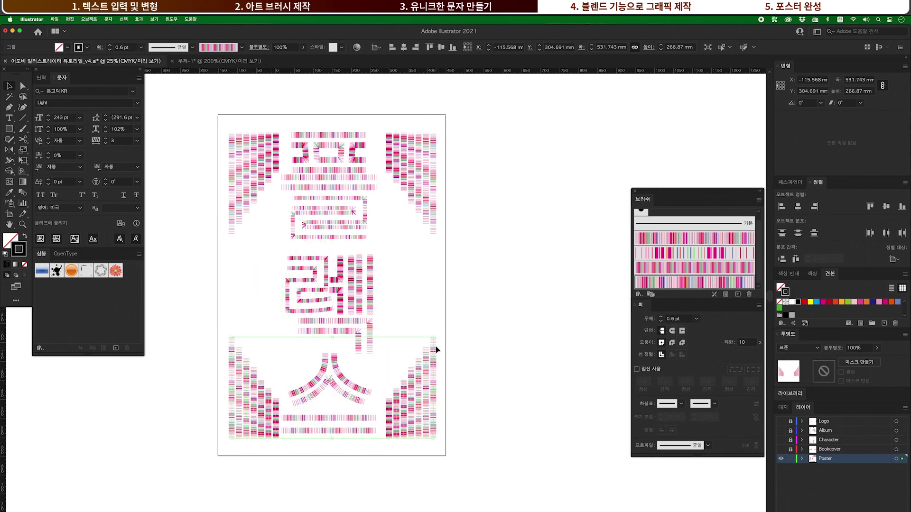
Select the upper and lower corner bars together and group them.
scroll(495, 319, left, 3)
click(486, 294)
click(486, 211)
shift+click(484, 389)
key(super+g)
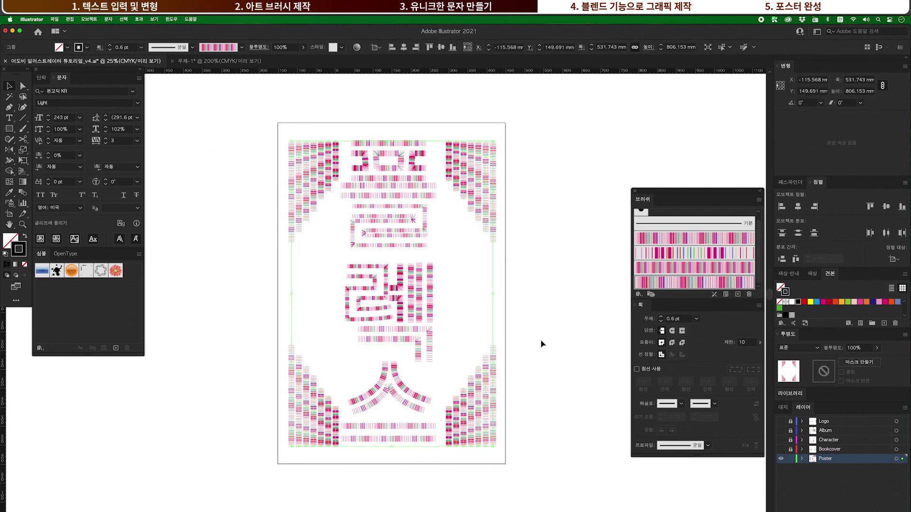
Align the grouped corner bars to the vertical and horizontal centre of the artboard.
click(541, 344)
drag(490, 222, 409, 283)
key(super+z)
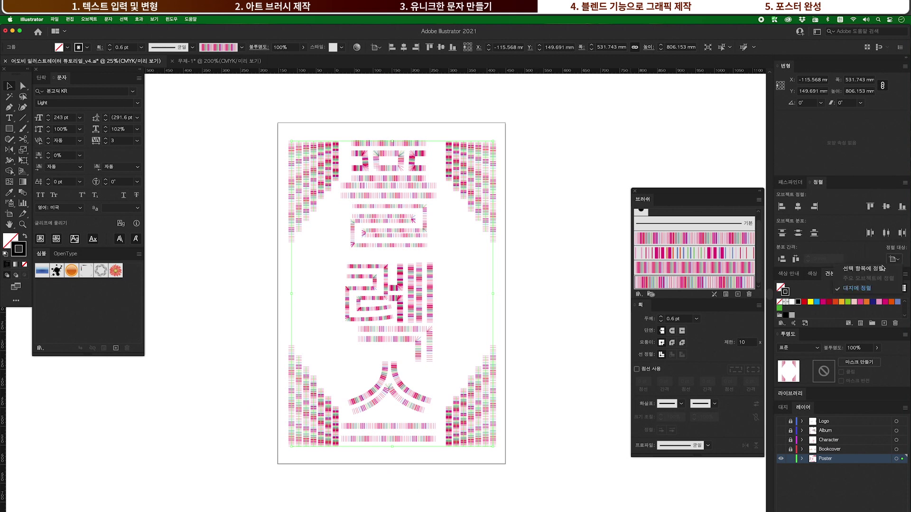
click(887, 207)
click(797, 206)
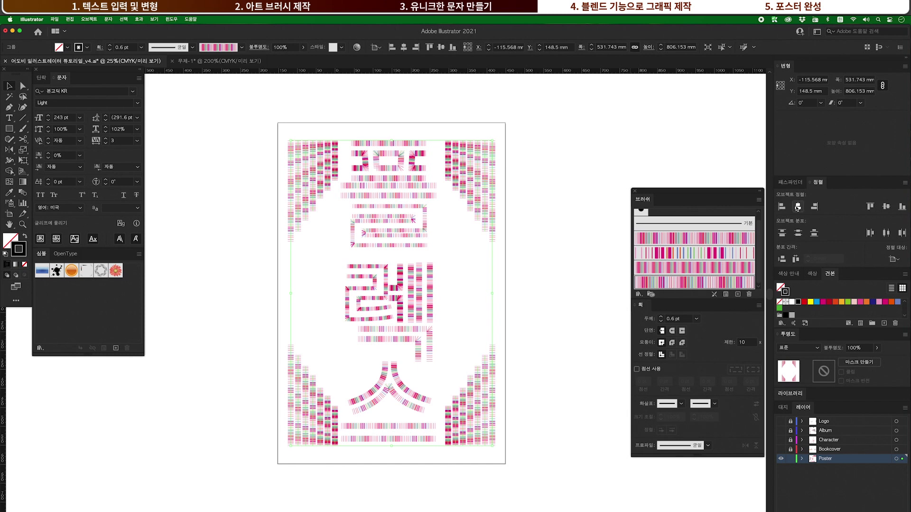
click(531, 220)
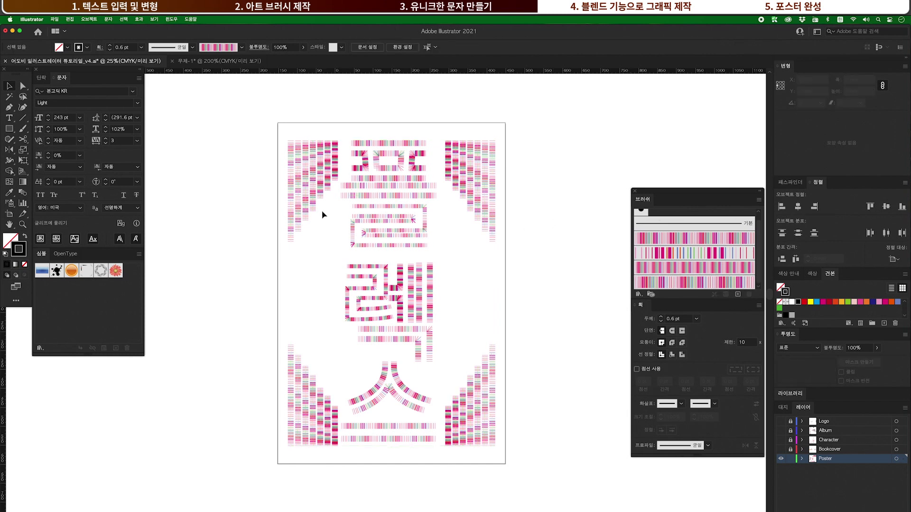
Align the stacked 플렉스 lettering group to the horizontal and vertical centre of the artboard.
click(417, 420)
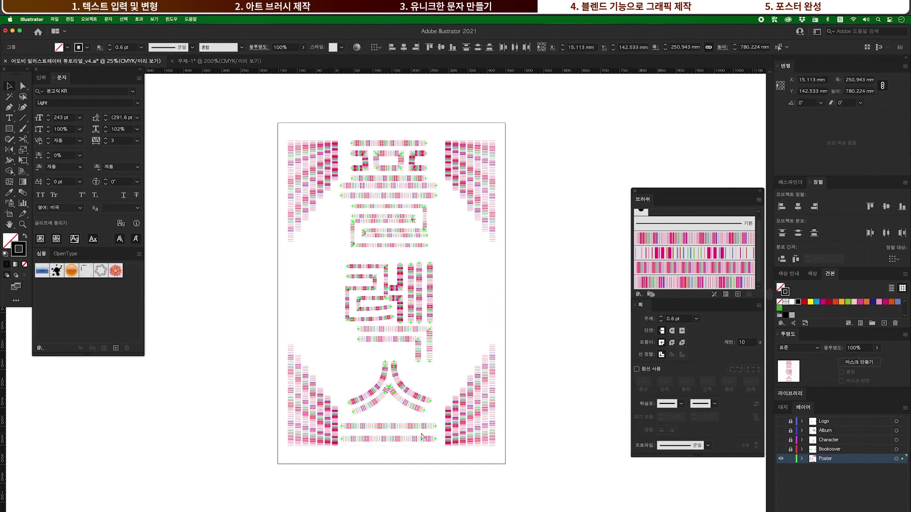
click(800, 208)
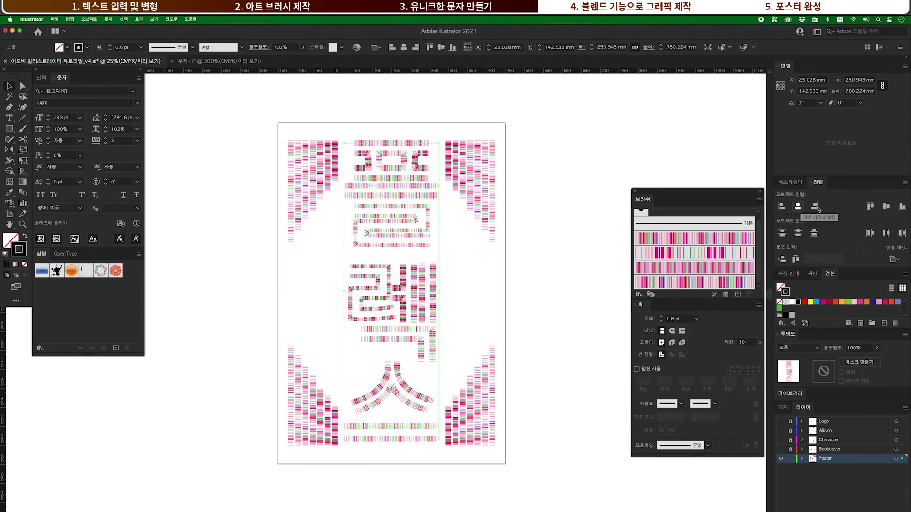
click(885, 206)
click(531, 179)
super+click(380, 320)
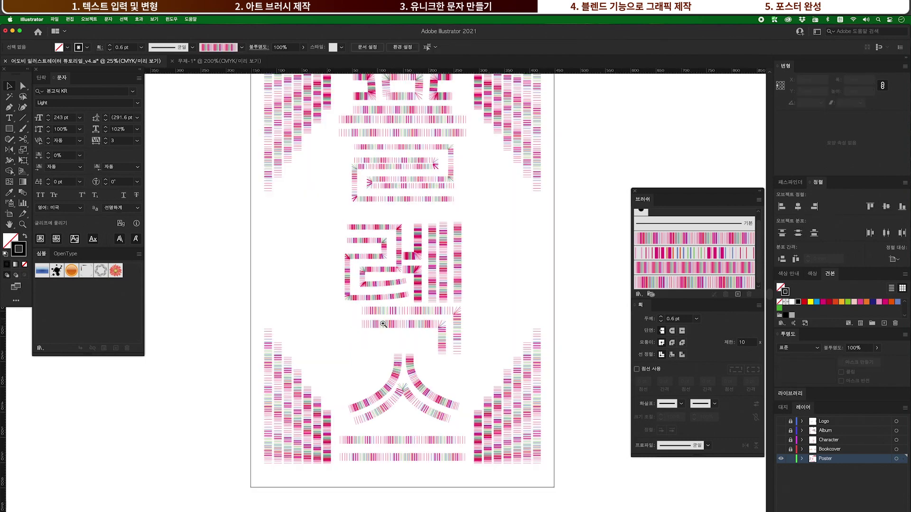
drag(383, 323, 372, 375)
alt+super+click(428, 308)
scroll(484, 264, left, 2)
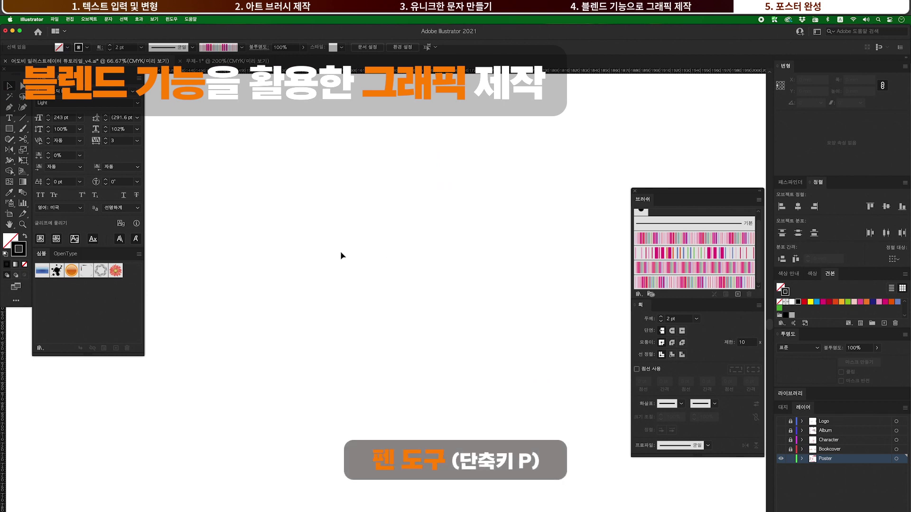
Draw a straight 45° diagonal line with the Pen tool, about 45 mm wide and high, in the empty canvas area.
key(p)
click(290, 238)
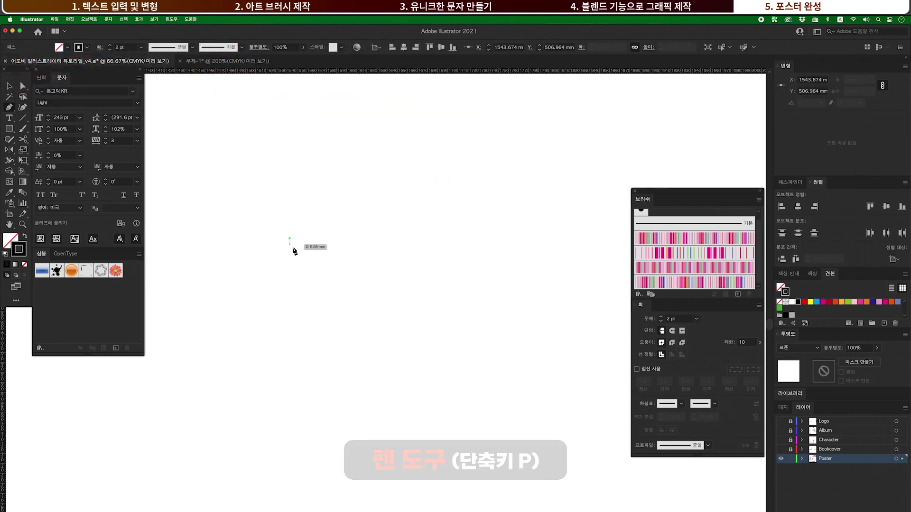
click(335, 284)
super+click(351, 275)
drag(351, 275, 283, 287)
key(v)
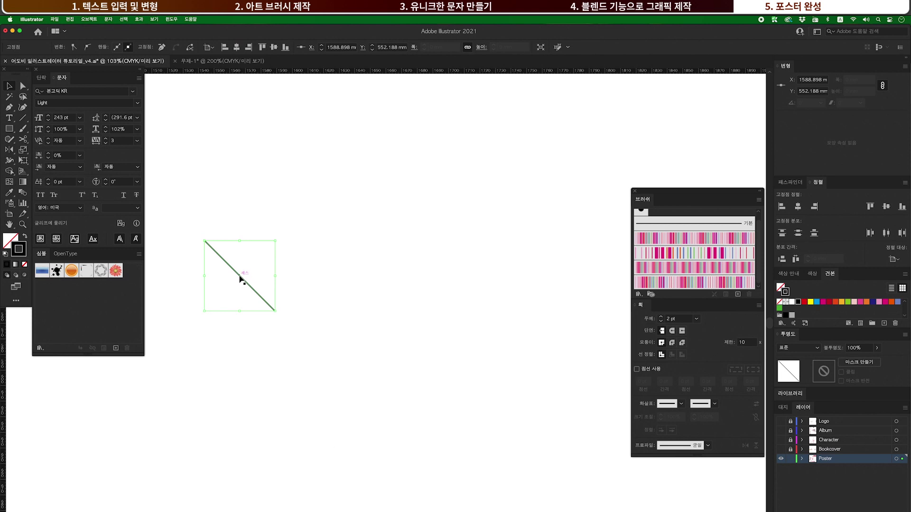
Duplicate the diagonal line beside the original and reflect the copy across the vertical (세로) axis.
drag(242, 278, 387, 279)
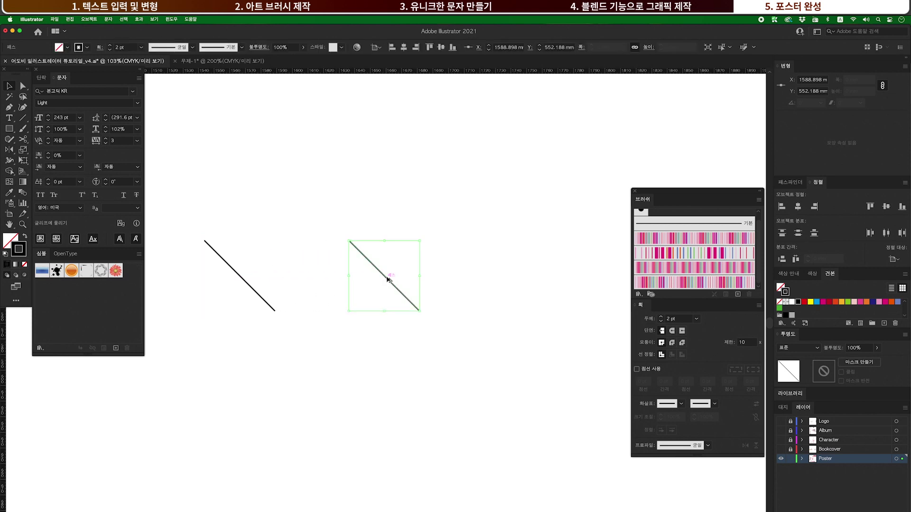
right_click(387, 279)
mouse_move(413, 409)
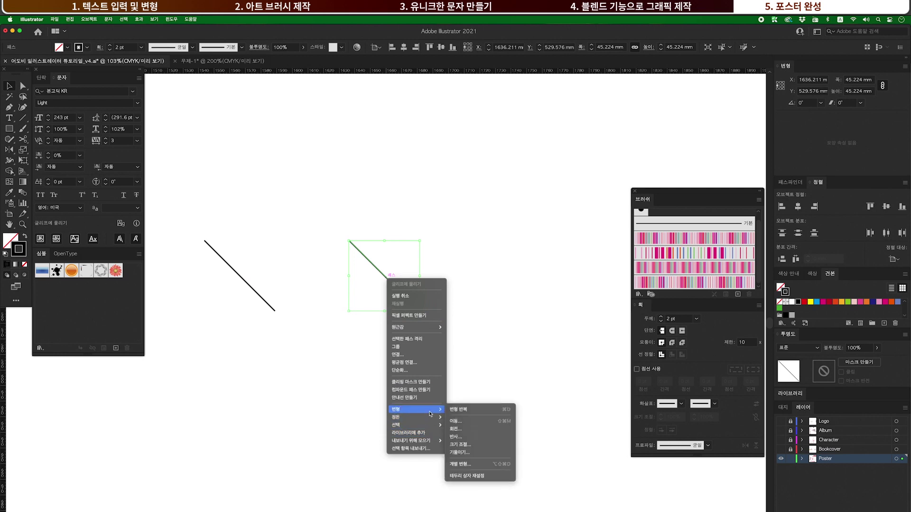
click(472, 437)
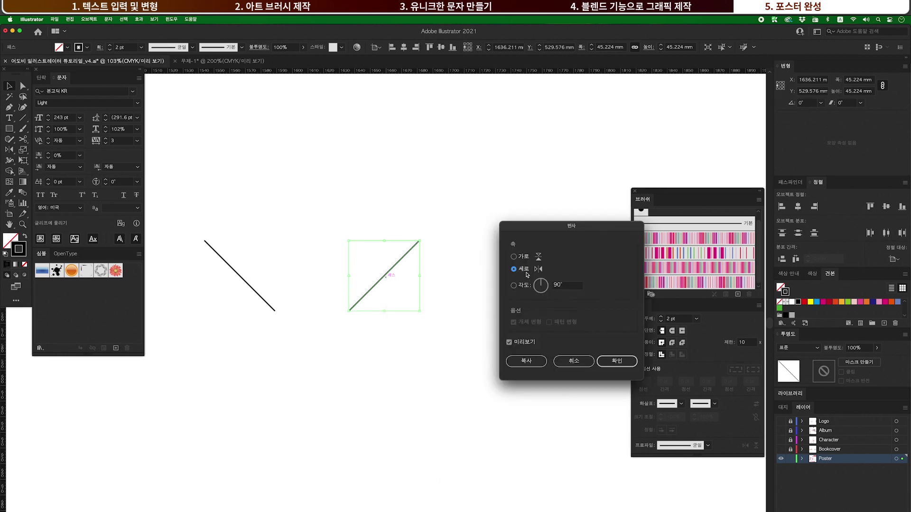
click(612, 361)
click(439, 291)
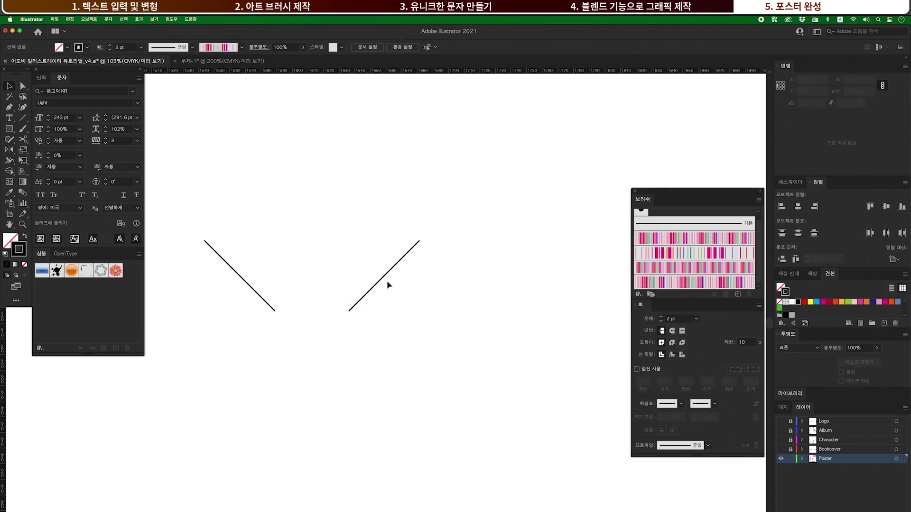
Move the mirrored line slightly farther away, then colour the original line's stroke magenta and the mirrored line's stroke cyan.
drag(383, 281, 392, 280)
drag(256, 222, 219, 296)
scroll(354, 271, left, 3)
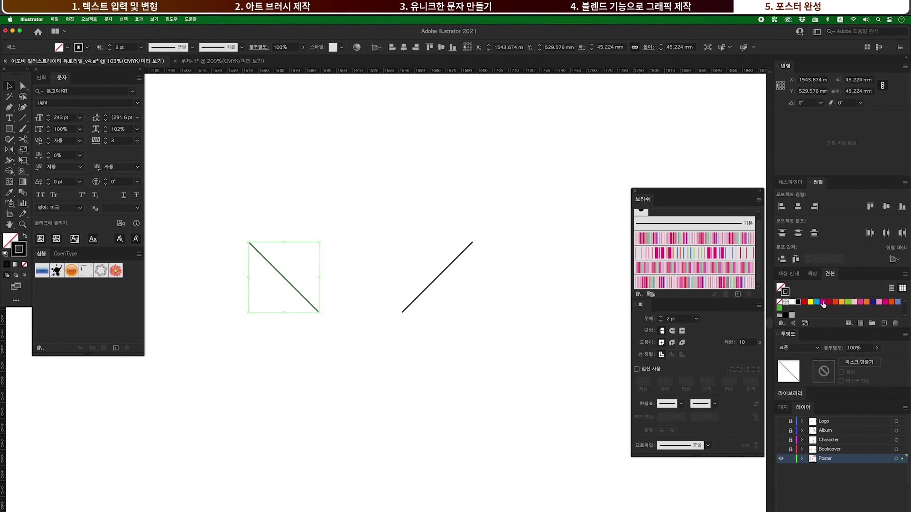
click(823, 304)
click(423, 228)
drag(423, 228, 472, 305)
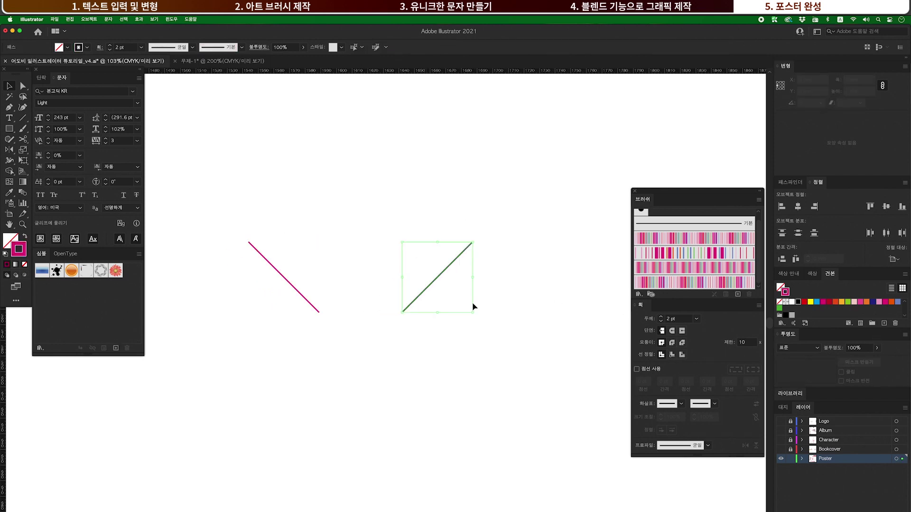
click(818, 304)
click(437, 223)
scroll(388, 229, left, 1)
Select both diagonal lines and set the Blend options to Specified Steps (지정된 단계) with 20 steps.
drag(238, 213, 497, 339)
click(496, 339)
scroll(513, 312, down, 2)
scroll(514, 311, left, 1)
drag(254, 185, 506, 314)
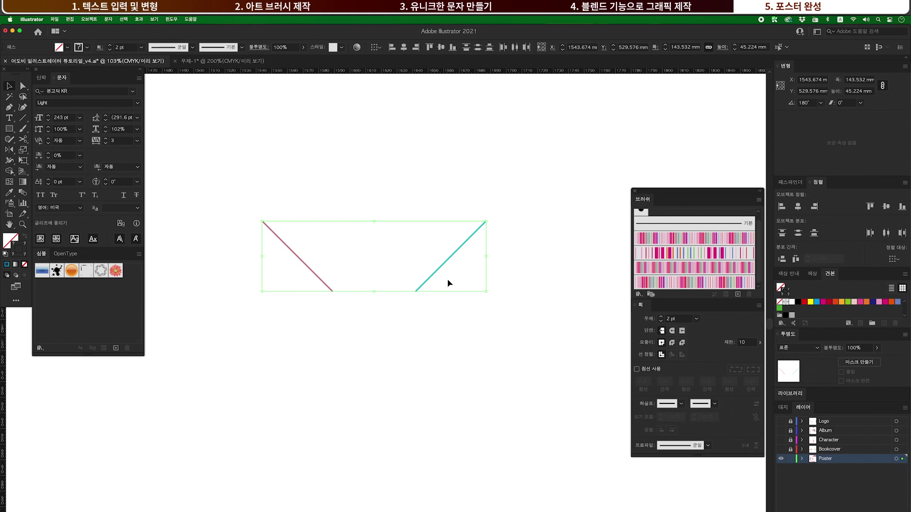
click(89, 19)
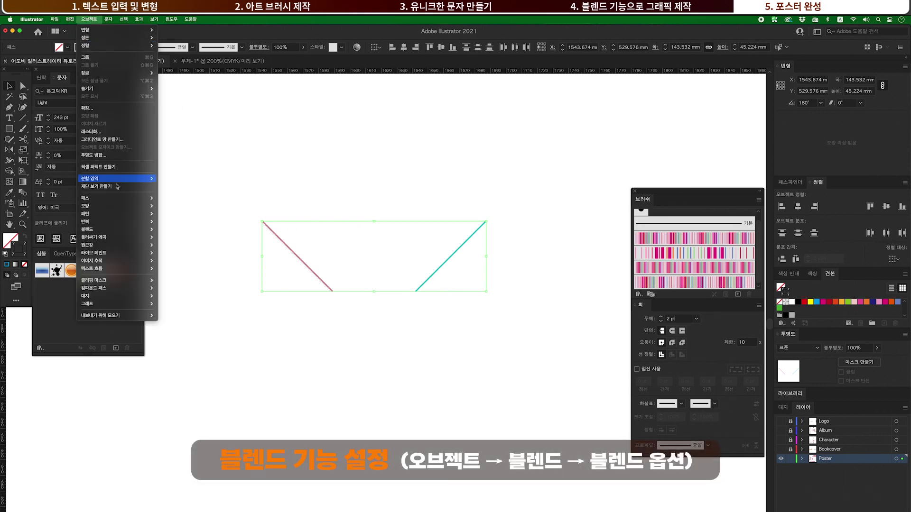
mouse_move(95, 229)
click(185, 246)
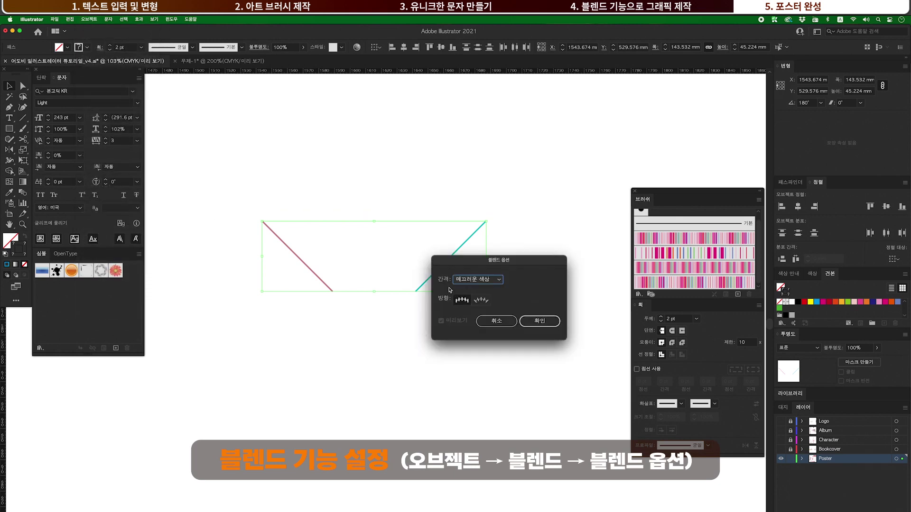
click(477, 281)
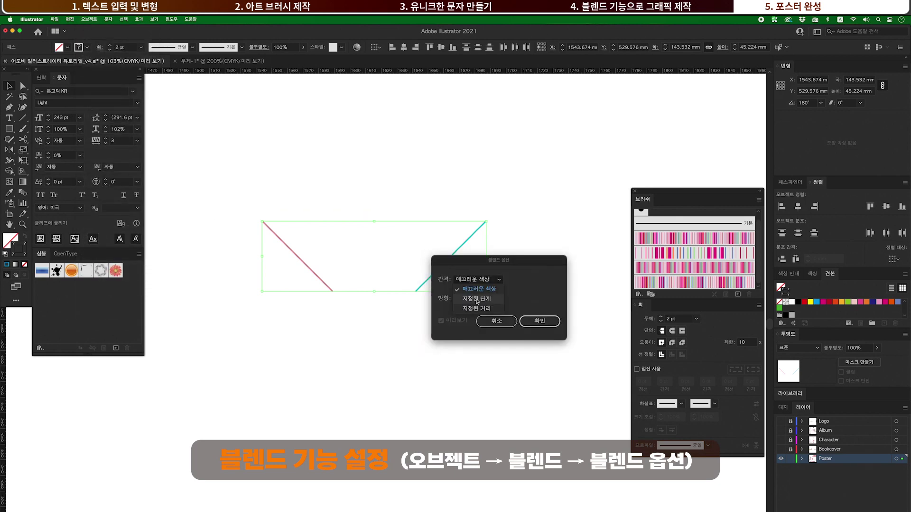
click(478, 299)
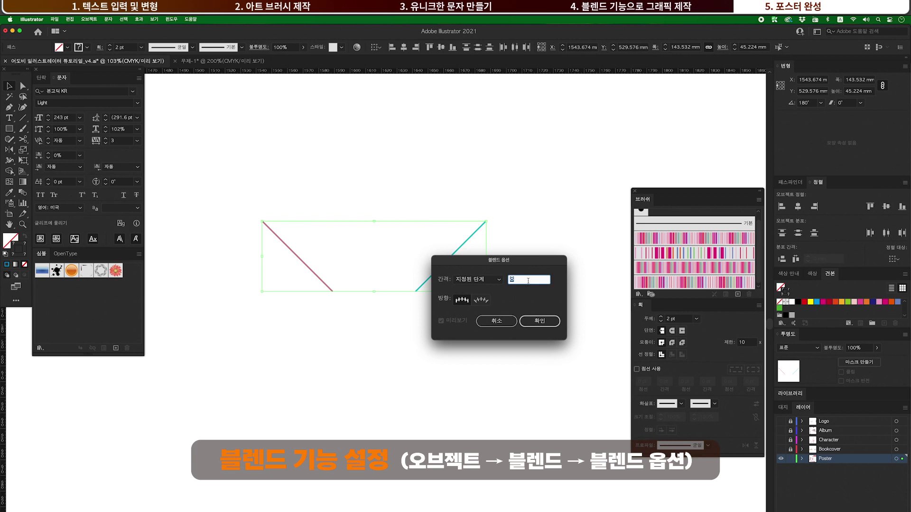
text(20)
click(543, 323)
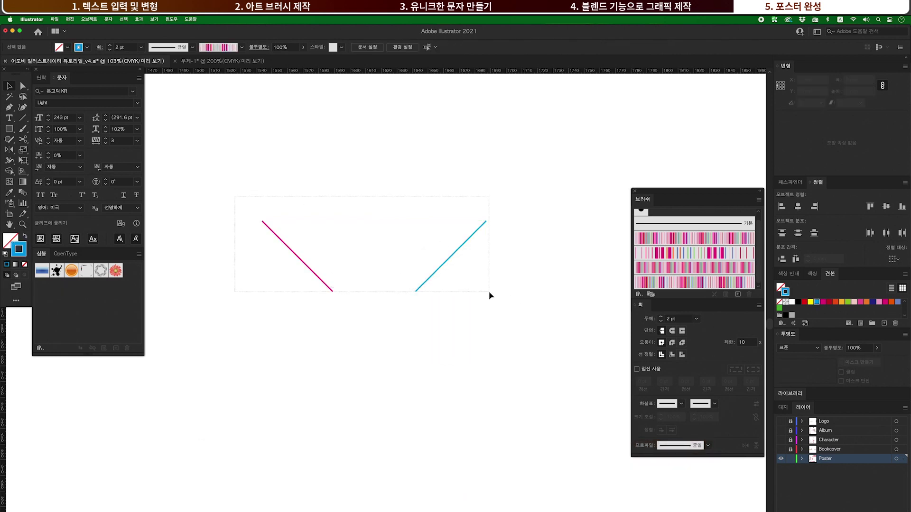
Make a Blend between the magenta and cyan diagonal lines.
click(89, 19)
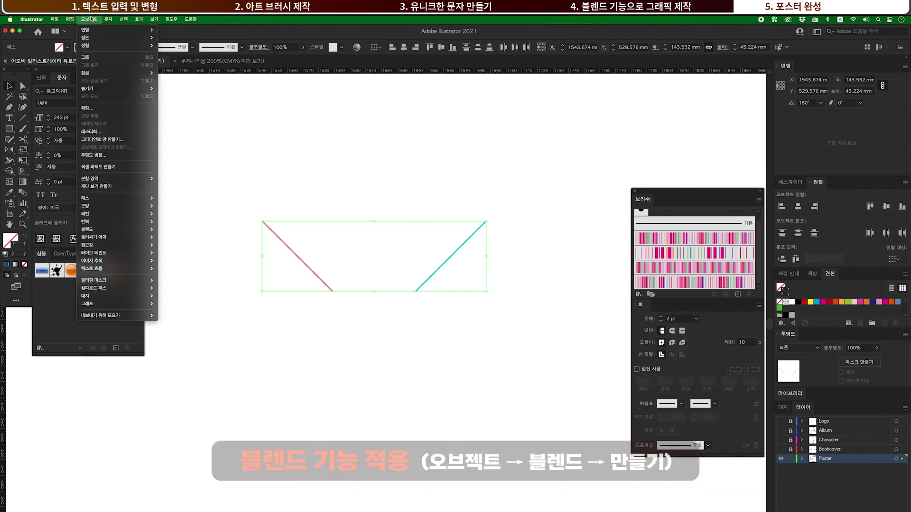
mouse_move(87, 229)
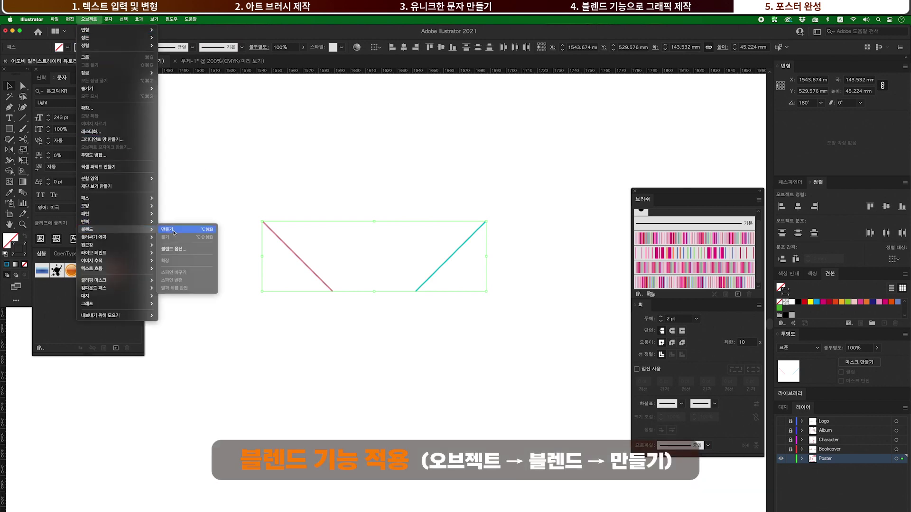
click(174, 231)
click(405, 260)
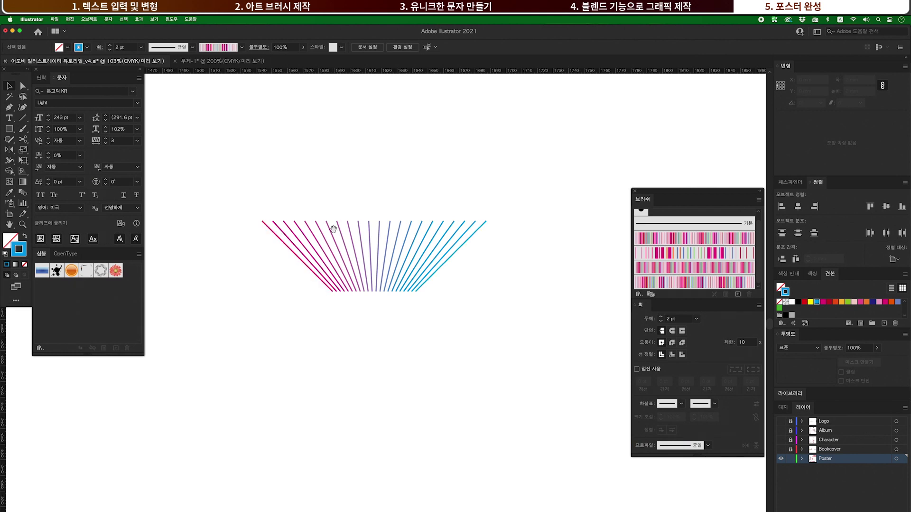
scroll(332, 229, up, 5)
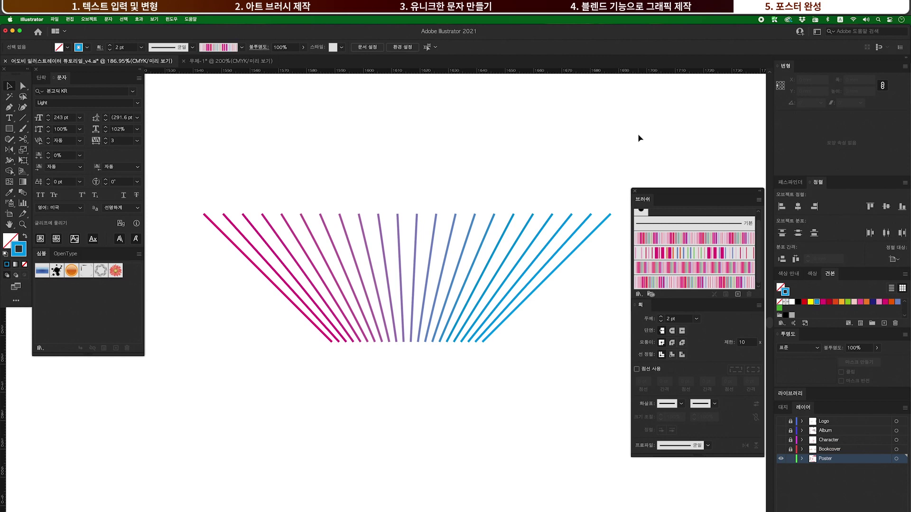
key(super+1)
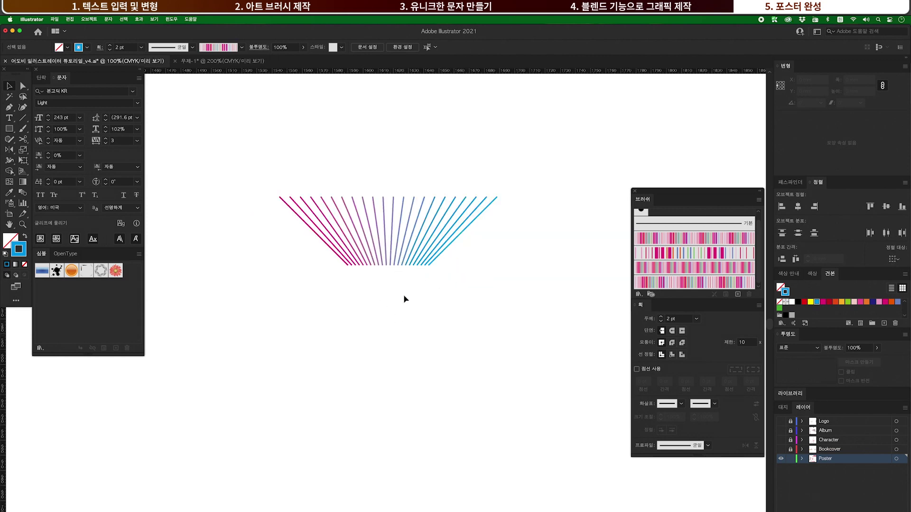
Place a copy of the blended line fan below the original, rotated 180°.
key(super+minus)
key(super+a)
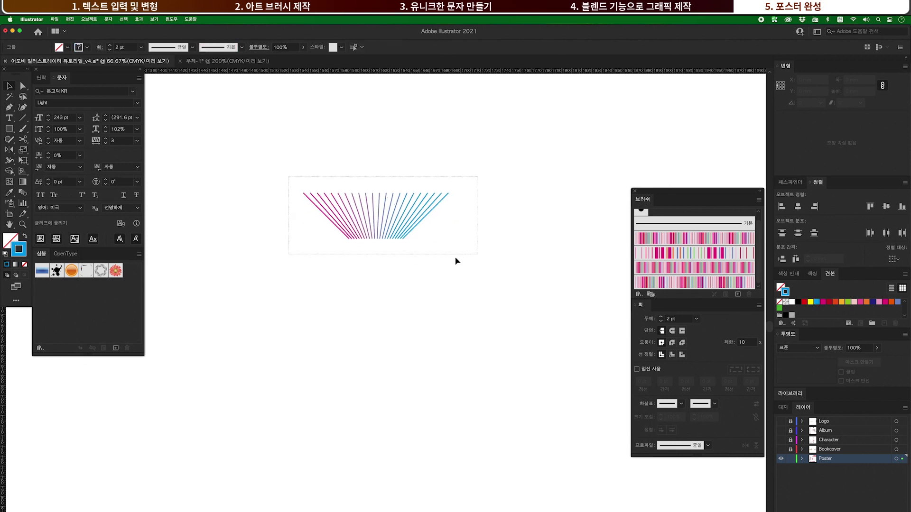
scroll(457, 261, down, 2)
drag(415, 193, 317, 337)
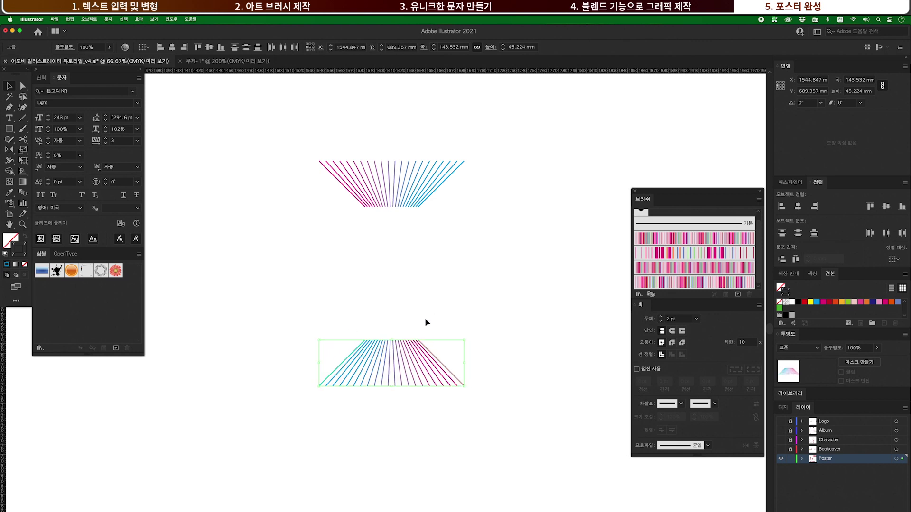
Move the lower fan farther down so the pair spans about 255 mm in height, and group both fans.
click(421, 275)
click(449, 373)
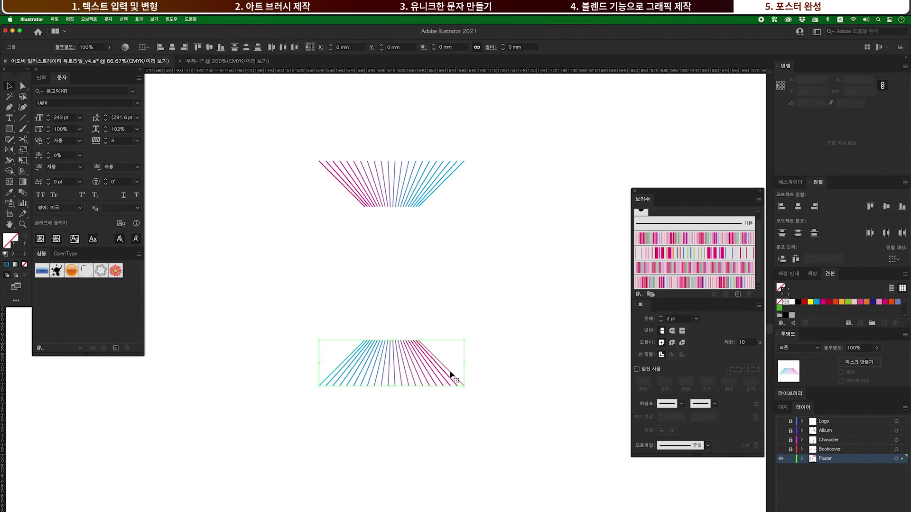
drag(450, 374, 452, 353)
drag(294, 183, 498, 414)
key(super+g)
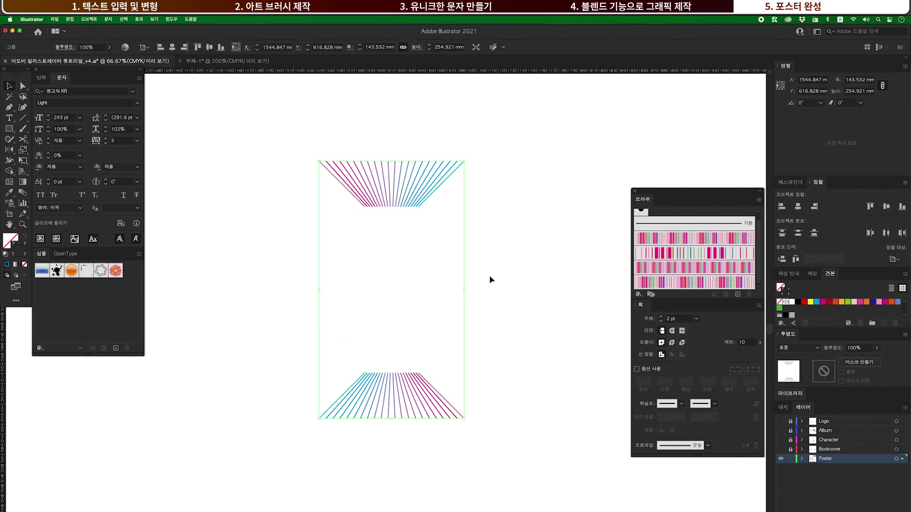
Paste a copy of the fan group in front and rotate it 90° to form a four-sided radial arrangement.
key(a)
key(v)
key(super+f)
click(398, 190)
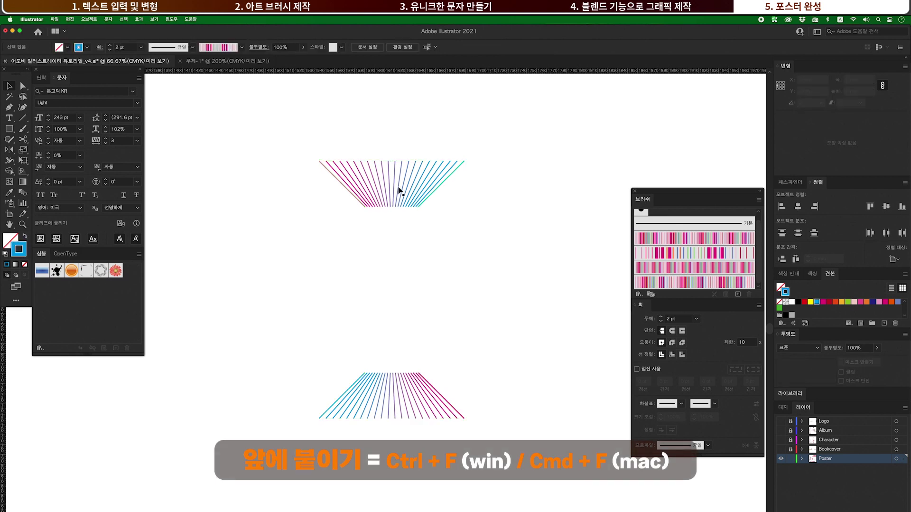
click(400, 198)
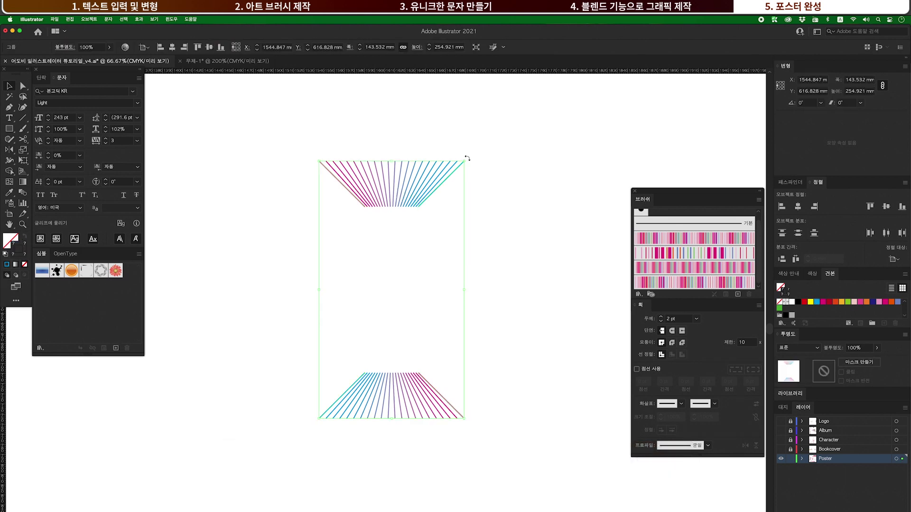
drag(467, 158, 564, 319)
click(561, 316)
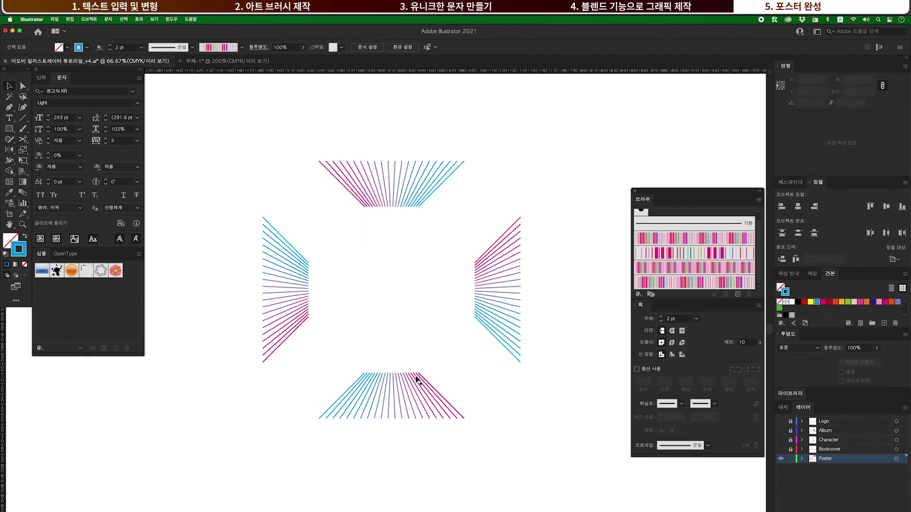
Draw a circle with the Ellipse tool between the four fans and enlarge it to about 125.5 mm in diameter.
drag(11, 129, 52, 150)
drag(352, 249, 438, 334)
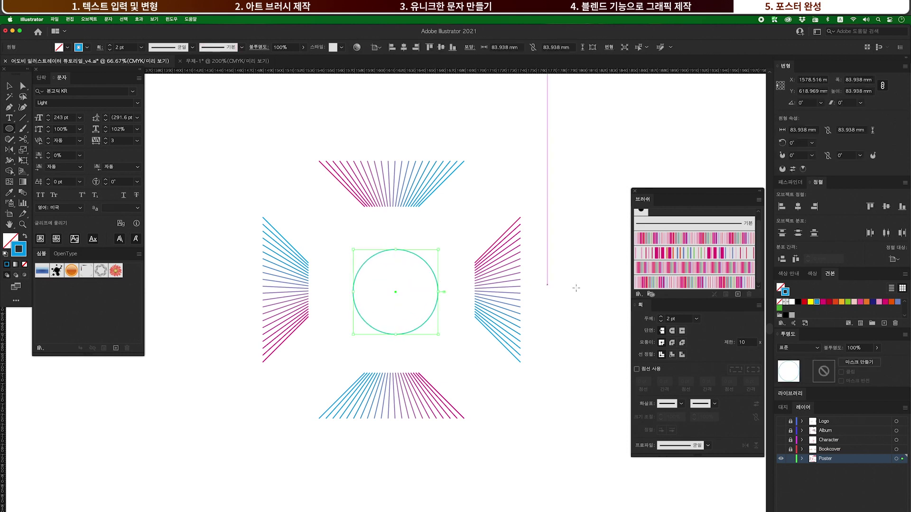
key(v)
drag(353, 292, 321, 292)
drag(439, 292, 449, 293)
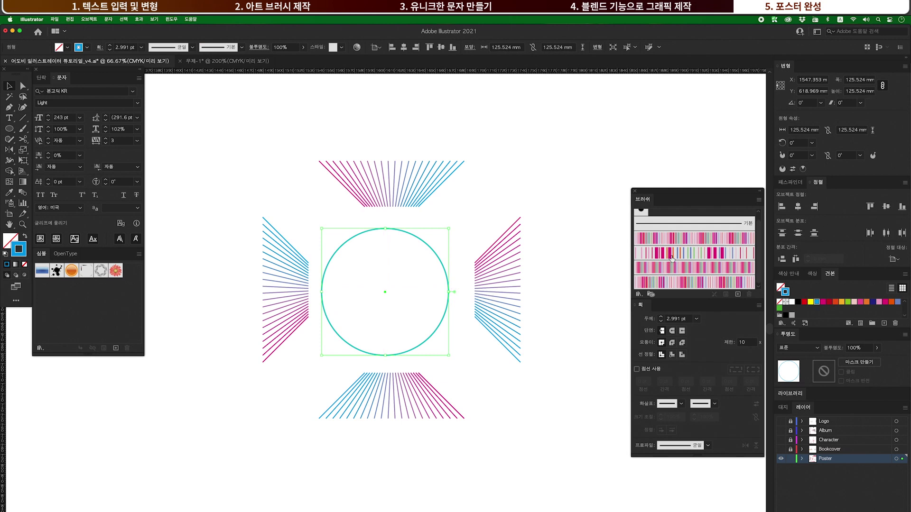
Apply the sparse multicoloured stripe brush to the circle, then centre and shrink the ring to fit between the four fans.
click(671, 258)
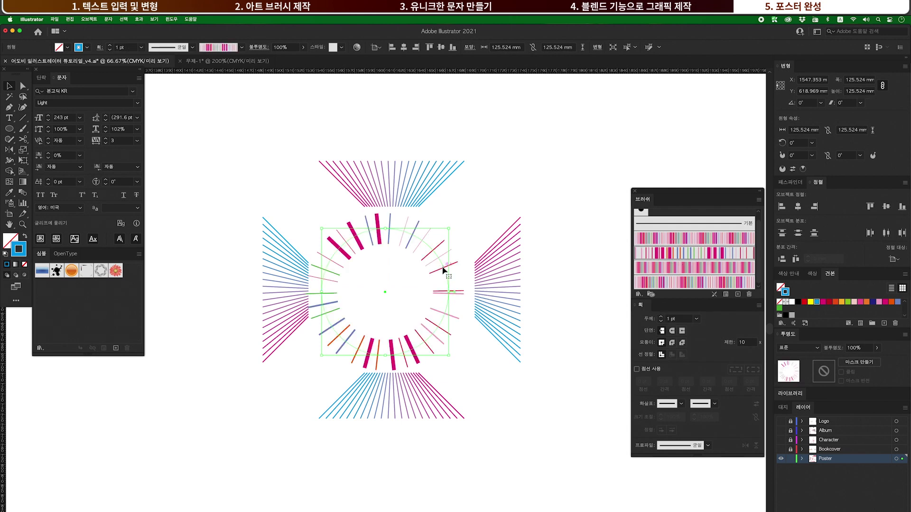
drag(442, 268, 451, 268)
drag(456, 356, 447, 346)
Select the whole radial graphic and place about 127 mm wide grouped copies on both sides of the poster's middle letter.
drag(255, 150, 505, 379)
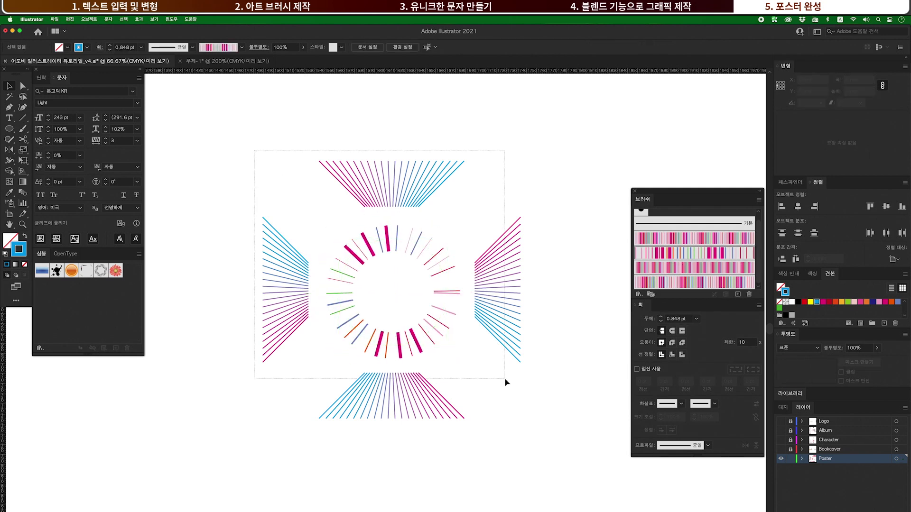
drag(529, 414, 529, 414)
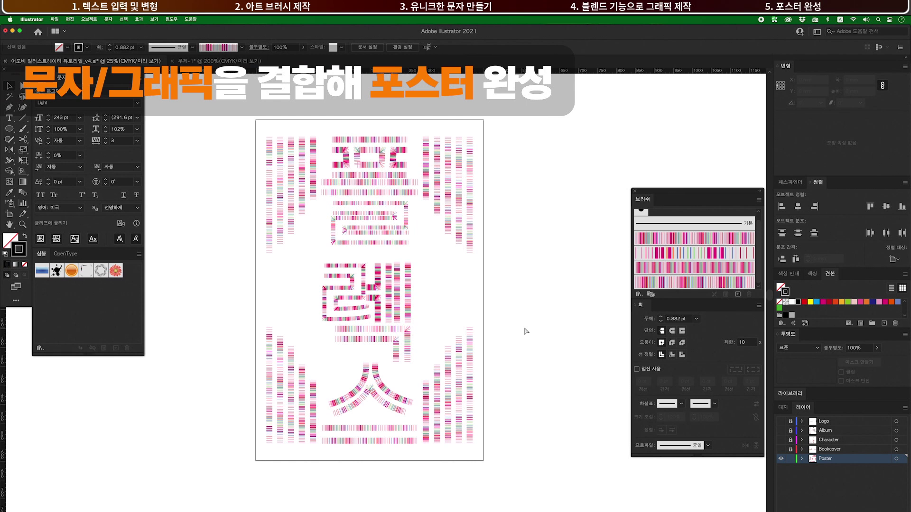
click(389, 308)
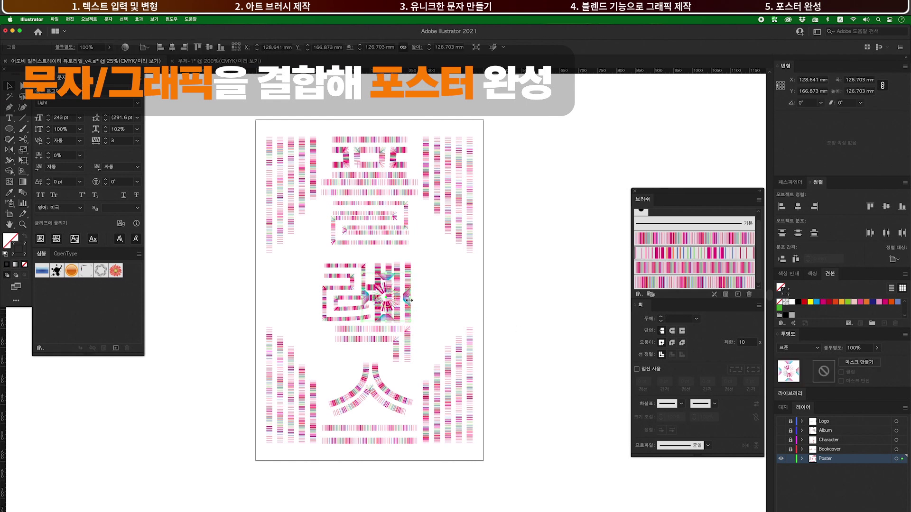
drag(409, 300, 314, 299)
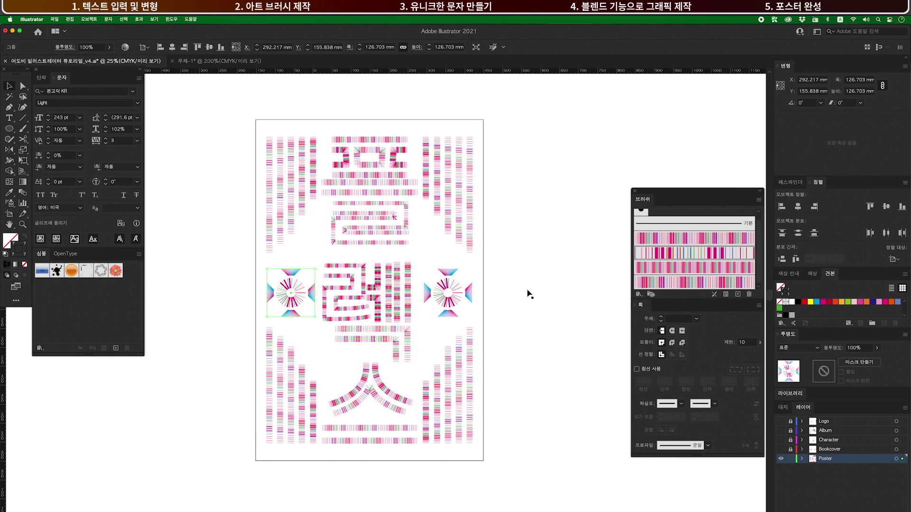
Copy the striped ring out of the radial graphic and paste it onto the poster as a separate object.
double_click(450, 289)
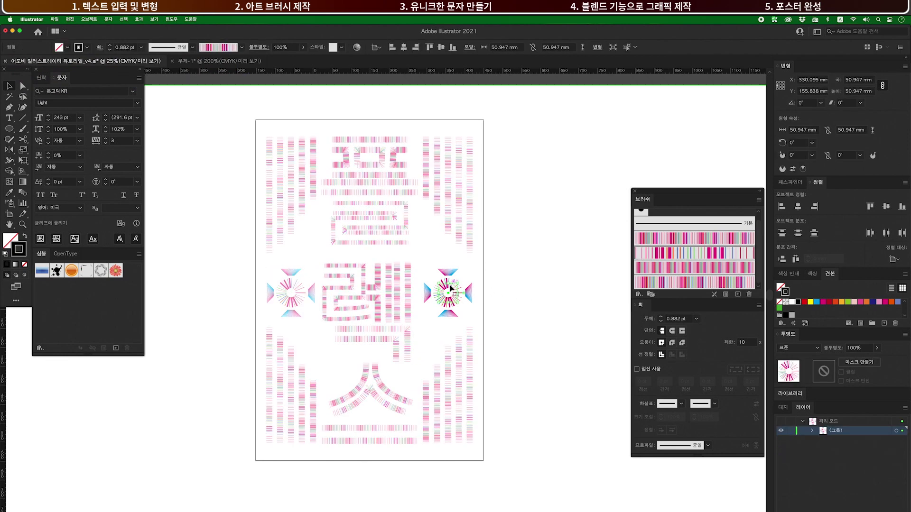
double_click(511, 283)
key(super+v)
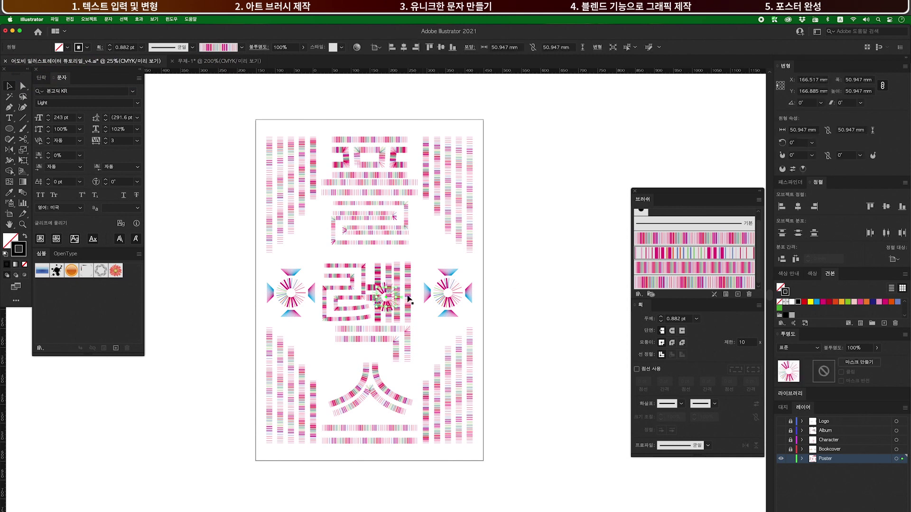
drag(391, 305, 438, 338)
Shrink the striped ring to about 25.5 mm and place four copies above and below the two radial graphics, towards the middle letter.
click(457, 258)
shift+click(437, 254)
drag(437, 255, 308, 256)
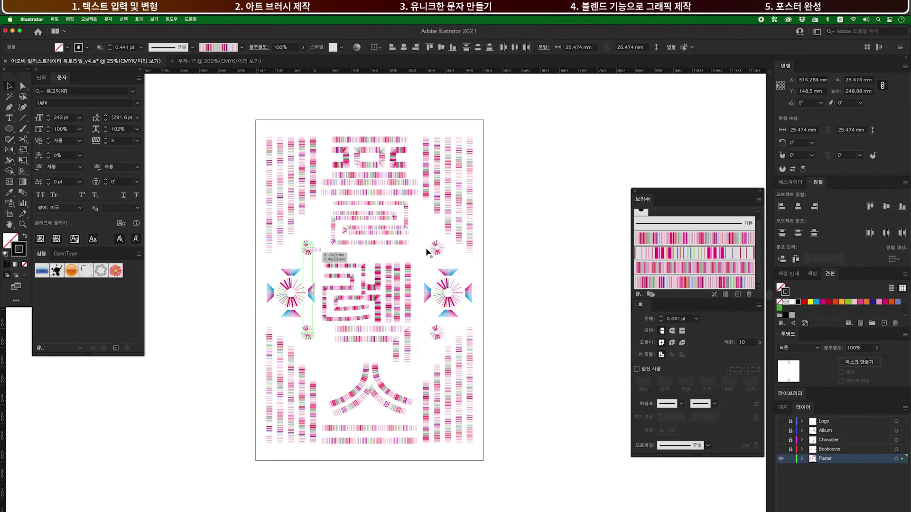
click(502, 252)
drag(502, 252, 319, 259)
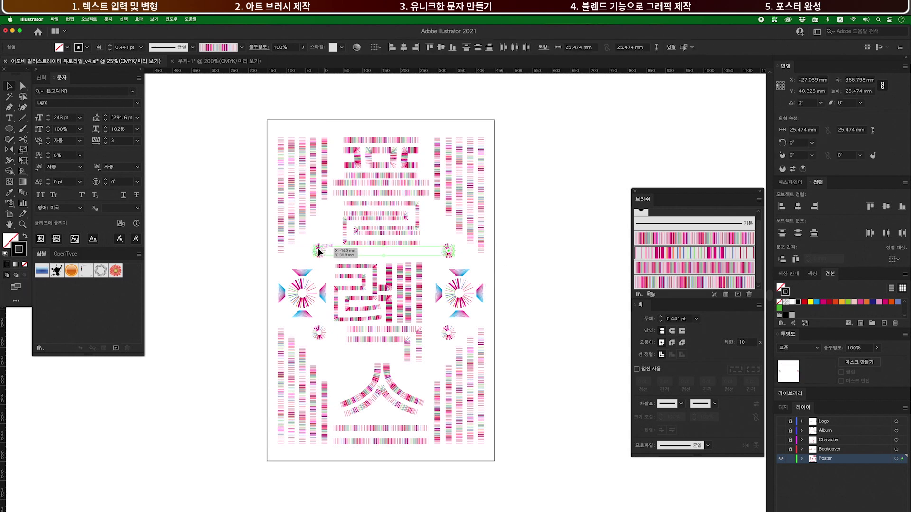
click(549, 275)
Create a 600 × 900 mm rectangle and give it a black fill without a stroke.
drag(549, 275, 557, 268)
drag(9, 128, 33, 129)
click(219, 179)
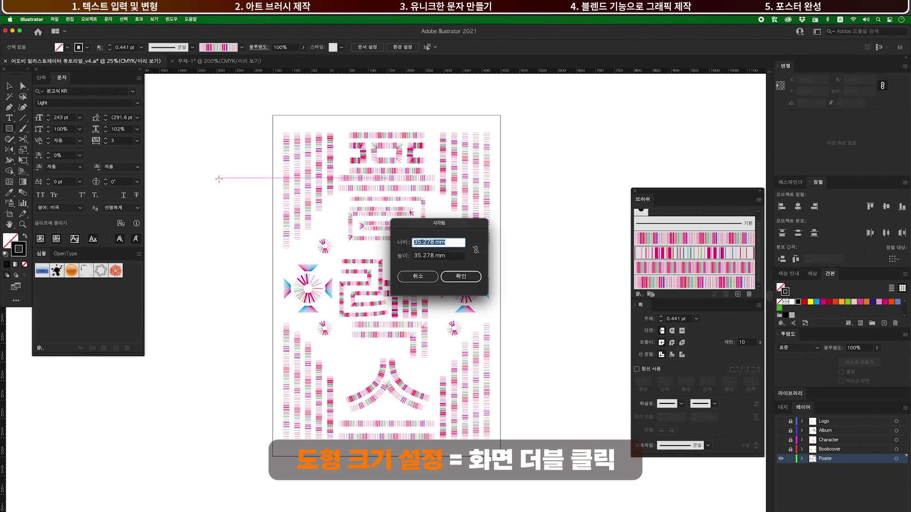
text(600)
key(Tab)
text(900)
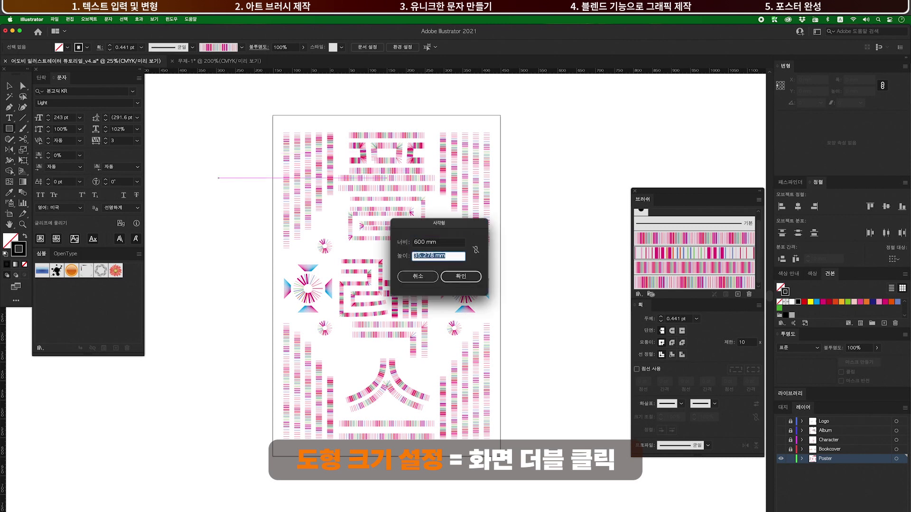
key(Return)
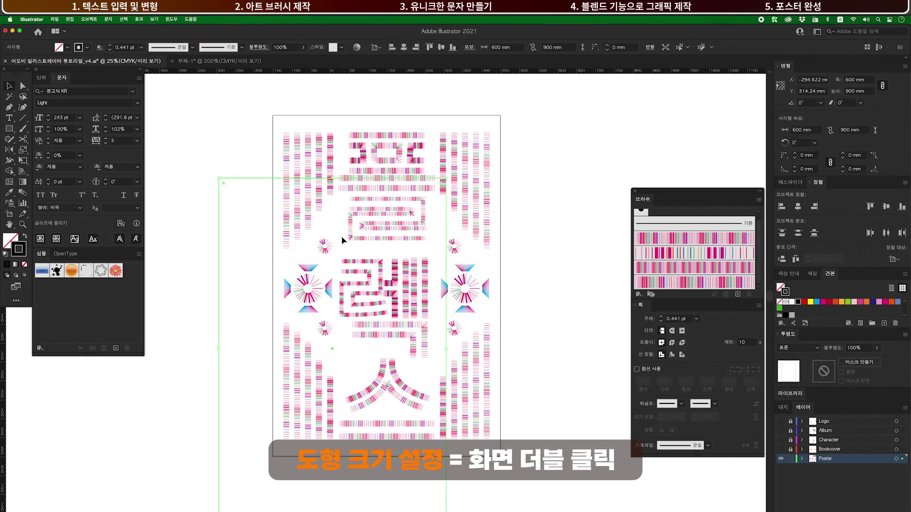
click(24, 238)
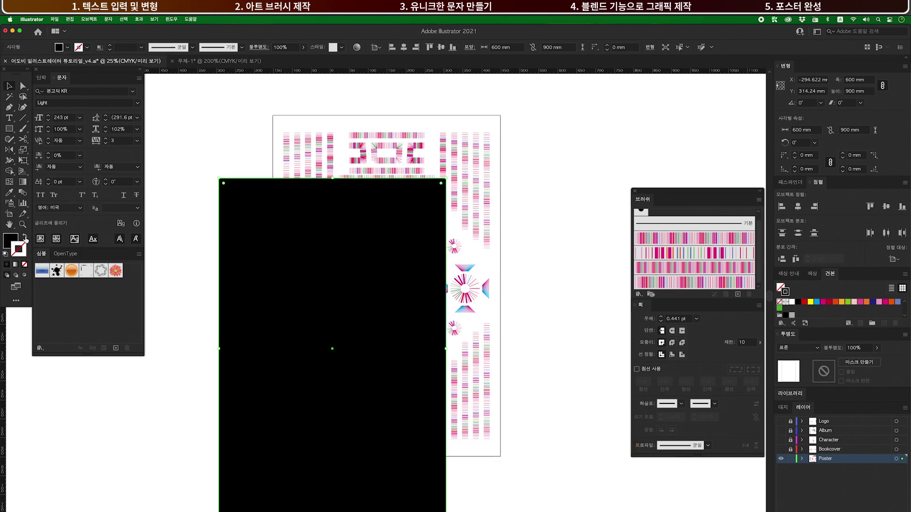
Send the black rectangle to the back and centre it horizontally and vertically on the artboard.
right_click(398, 234)
mouse_move(427, 370)
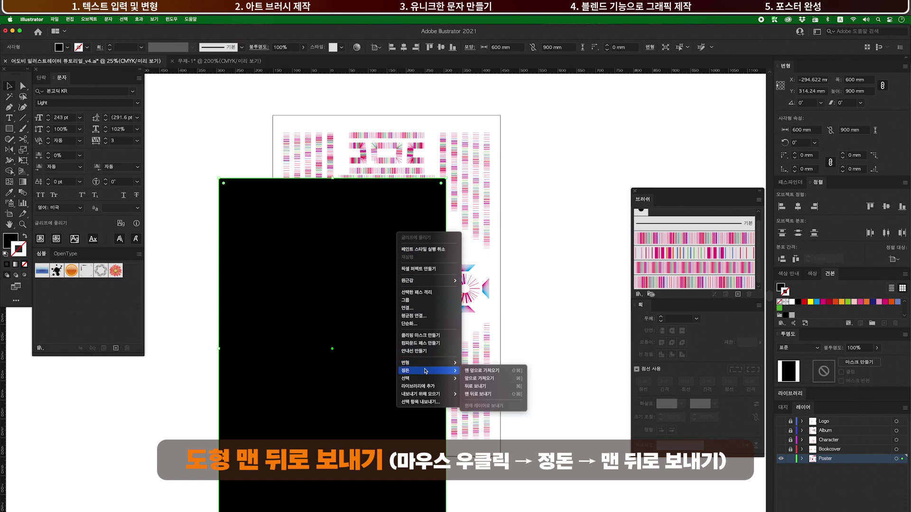
click(475, 394)
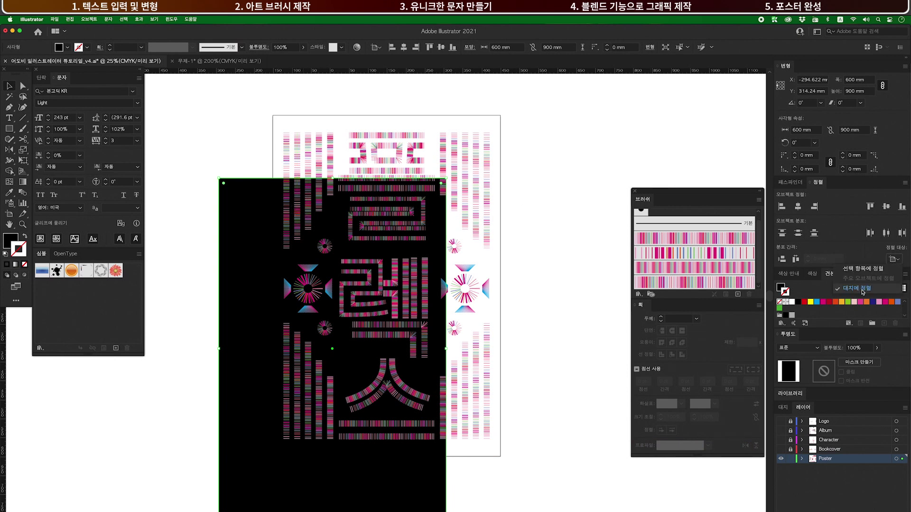
click(798, 207)
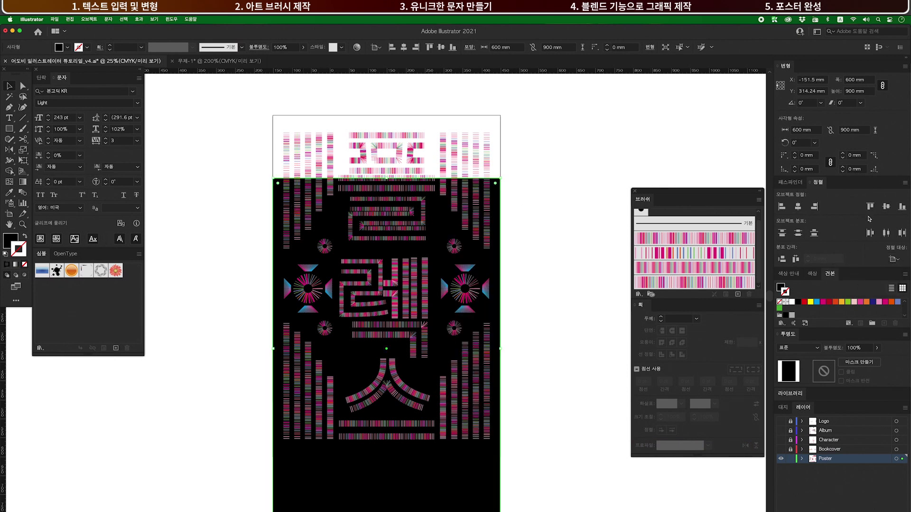
click(885, 208)
click(560, 185)
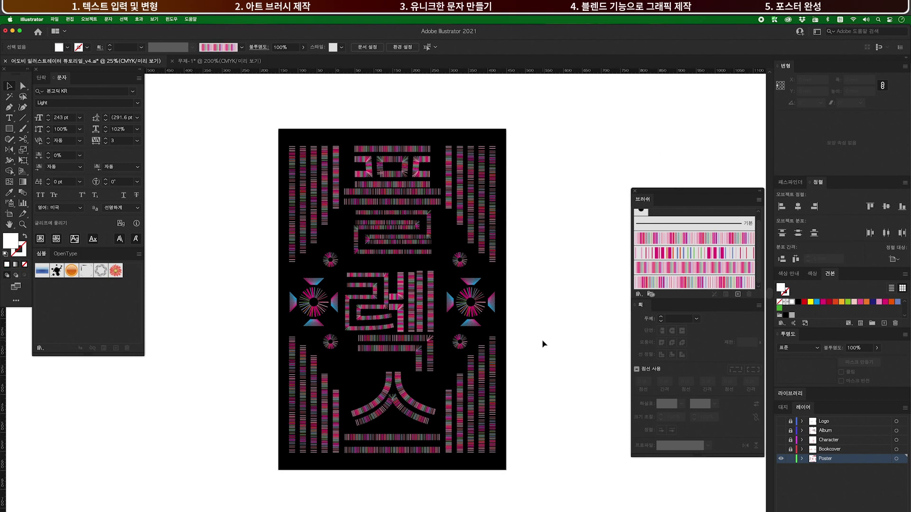
Add the text "FLEX LIFE" in white Acumin Pro Bold below the lowest bars and centre it horizontally on the artboard.
drag(375, 449, 402, 419)
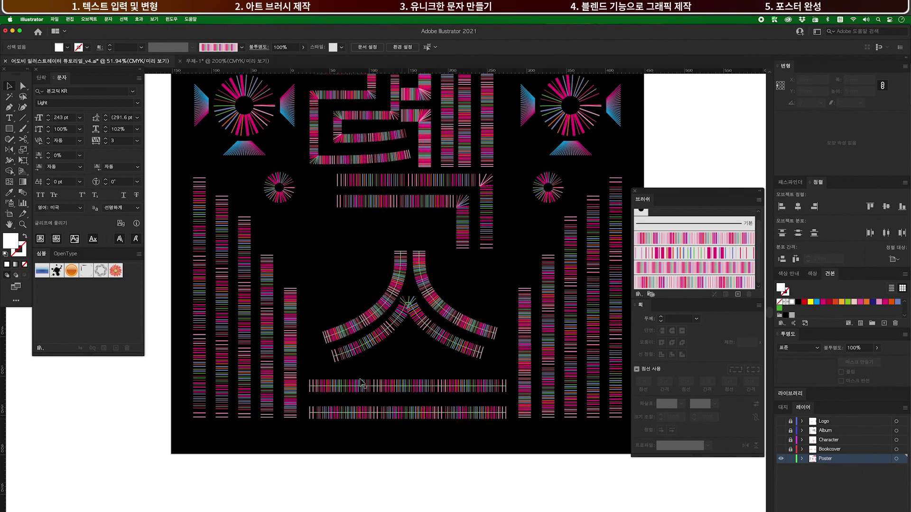
click(9, 118)
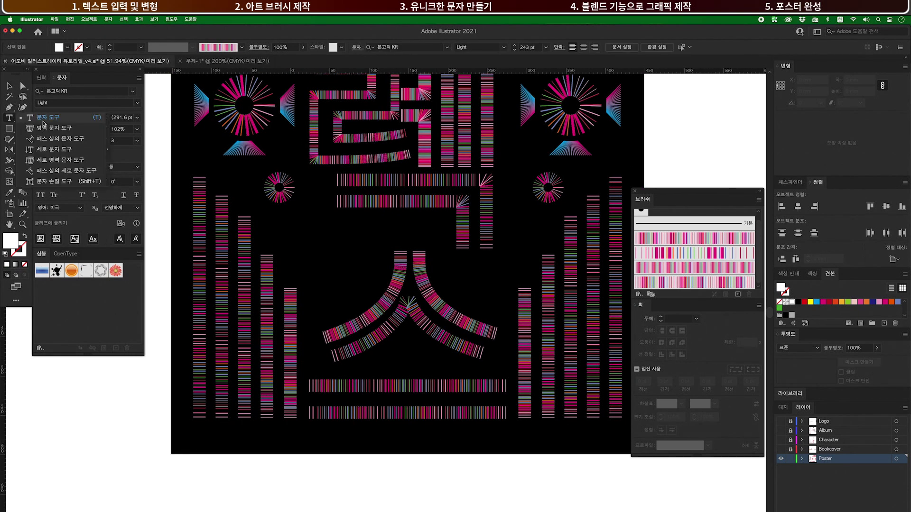
drag(354, 426, 486, 451)
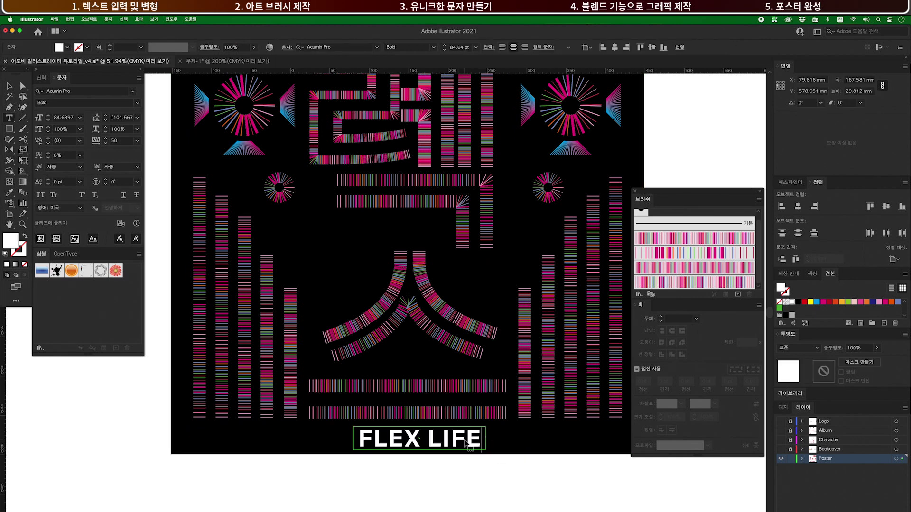
key(super+a)
key(Escape)
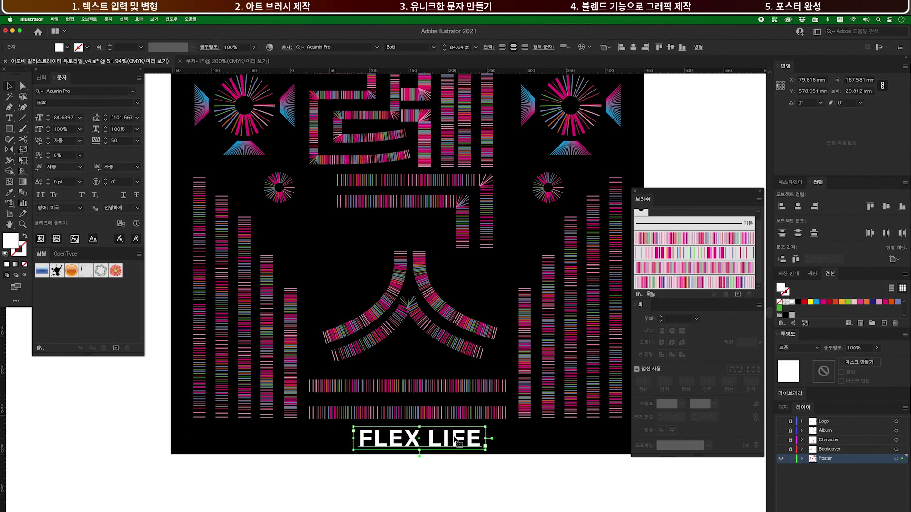
click(797, 207)
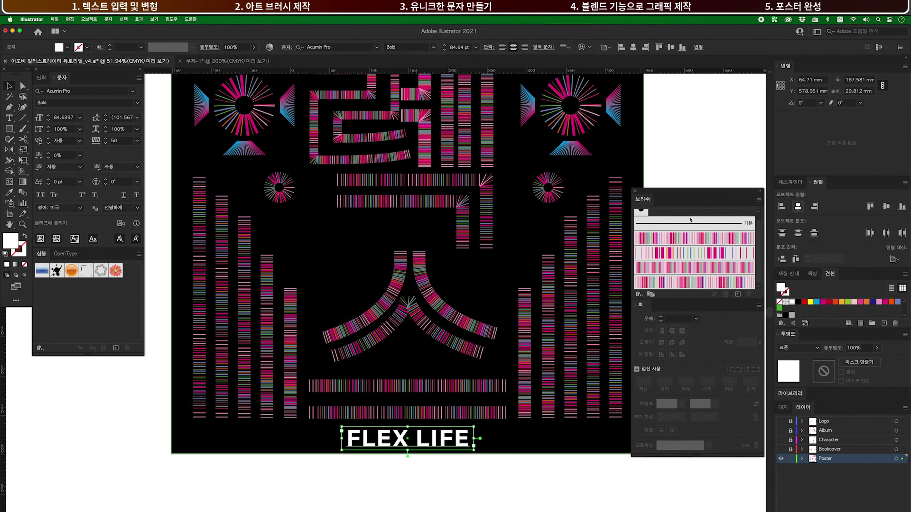
Place the word "FLEX" in the poster's upper left corner, in the same style as the bottom text.
scroll(376, 427, down, 2)
scroll(376, 441, up, 2)
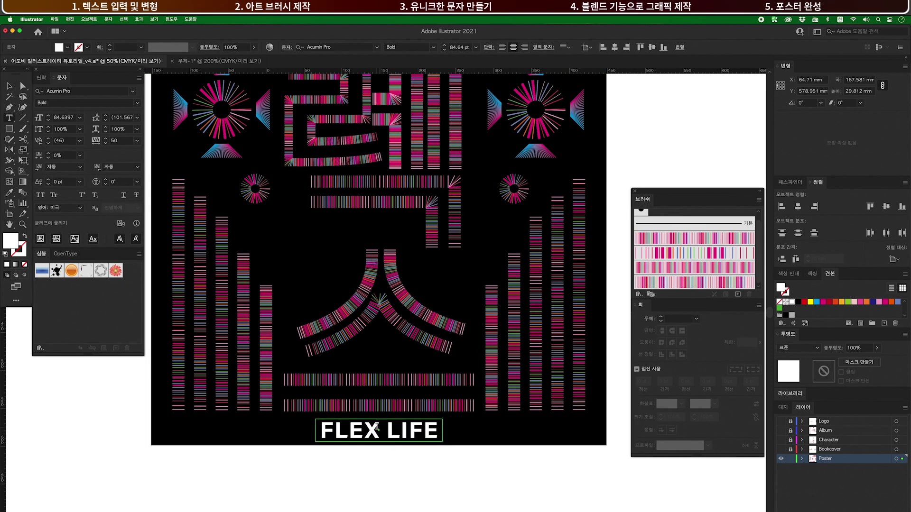
drag(280, 161, 284, 423)
drag(279, 196, 318, 408)
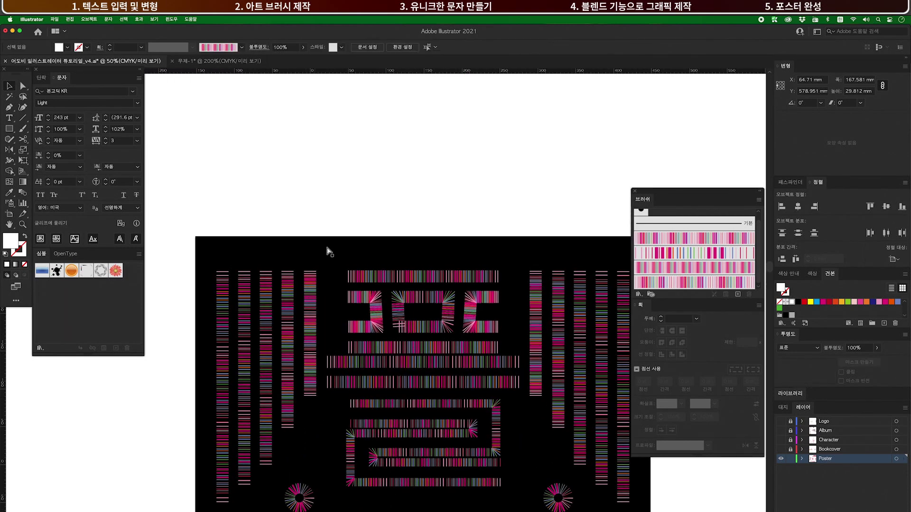
drag(383, 302, 247, 260)
click(272, 209)
alt+super+click(391, 366)
alt+super+click(422, 402)
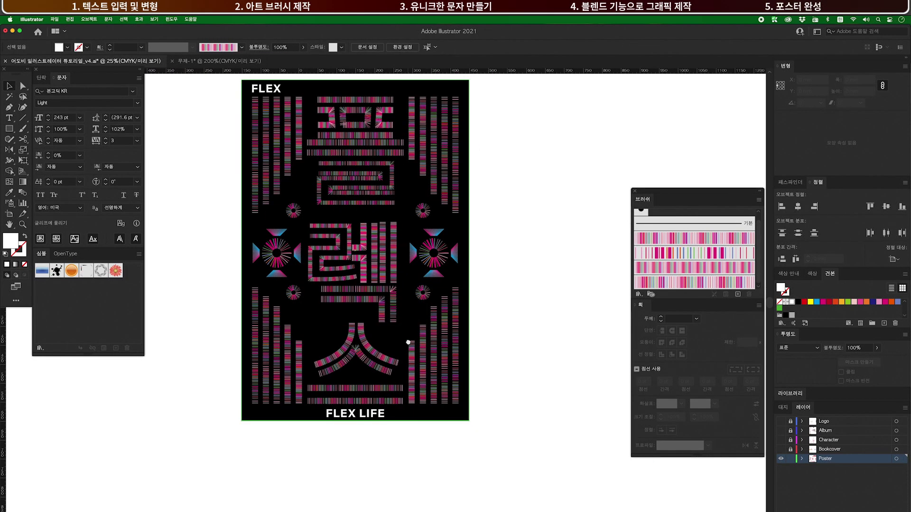
Place the word "LIFE" in the poster's upper right corner in the same style and align it with "FLEX" along their top edges.
click(359, 414)
drag(360, 413, 398, 415)
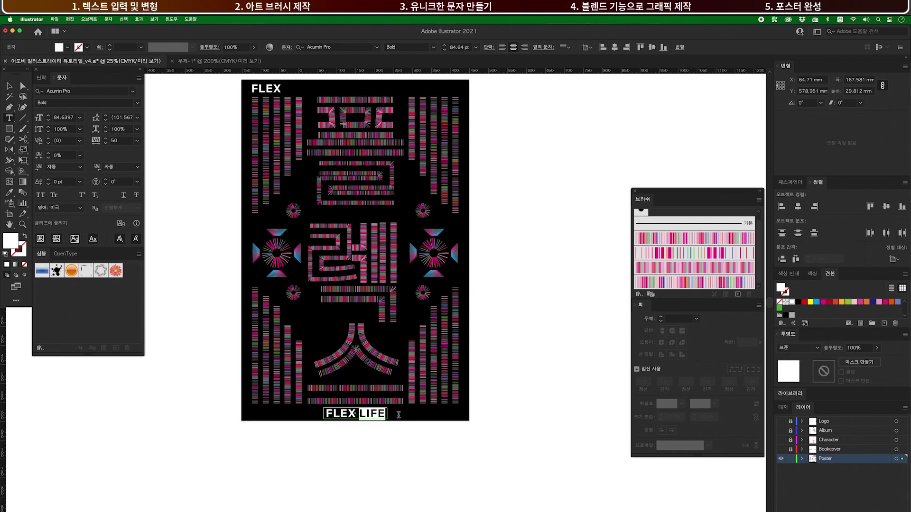
super+click(496, 340)
key(v)
drag(514, 260, 526, 422)
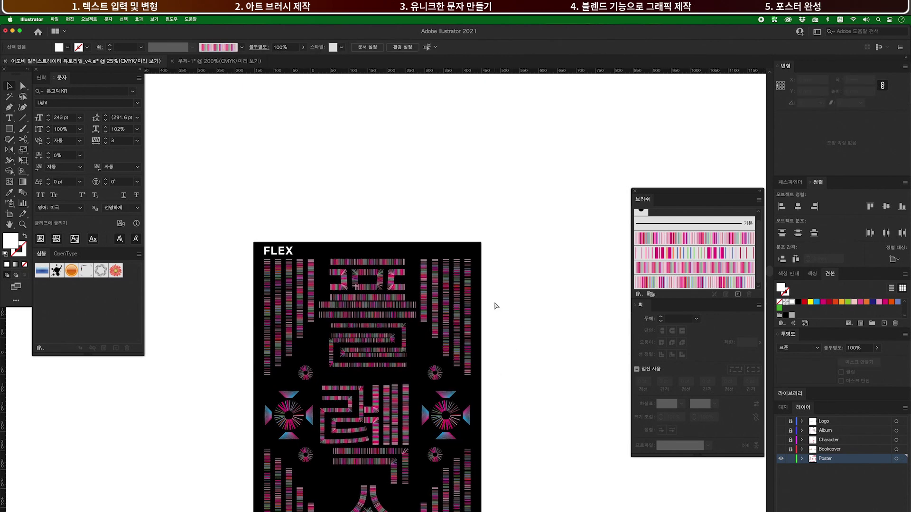
drag(365, 295, 465, 254)
shift+click(292, 253)
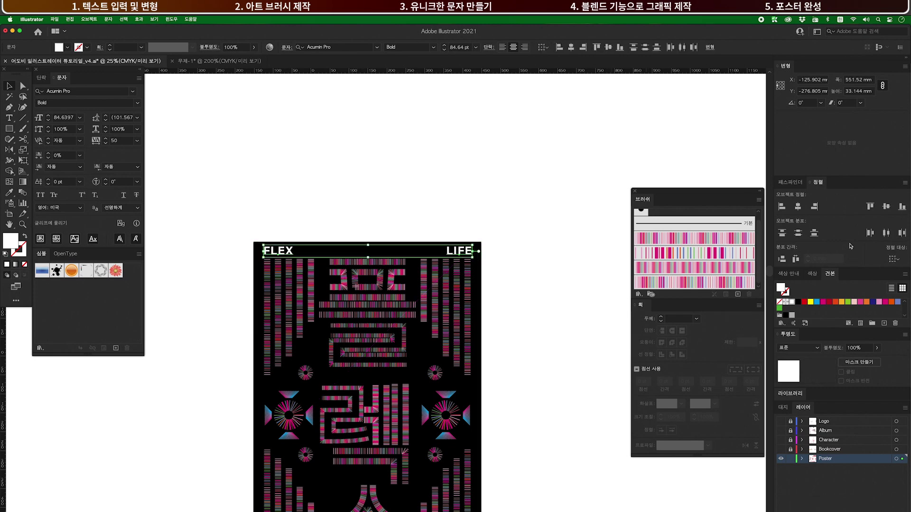
click(869, 207)
key(super+0)
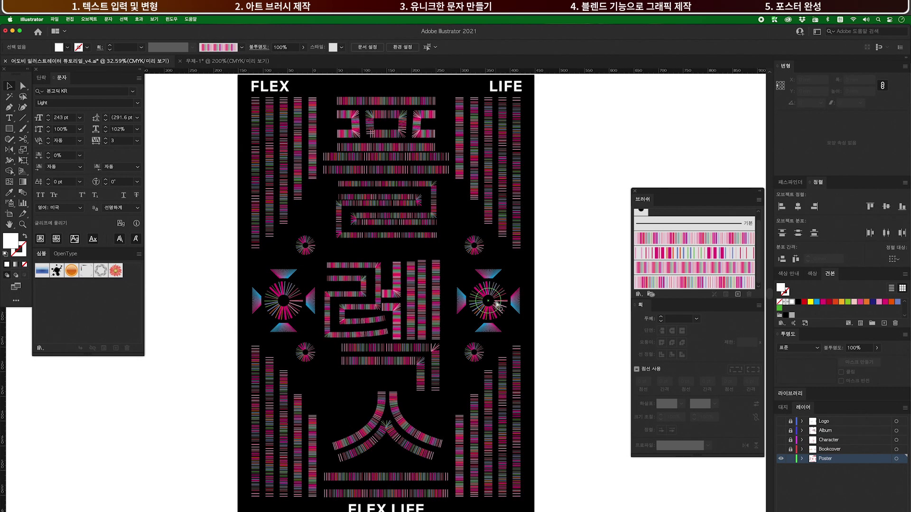
click(569, 328)
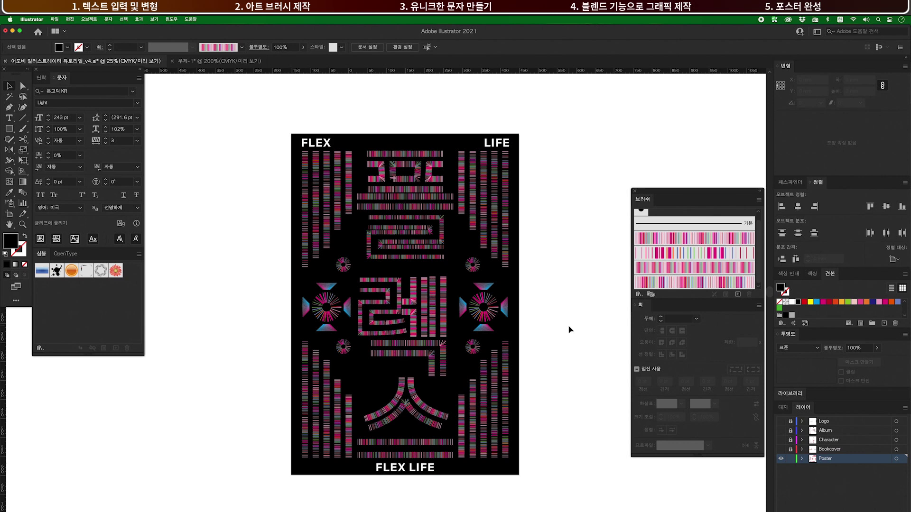